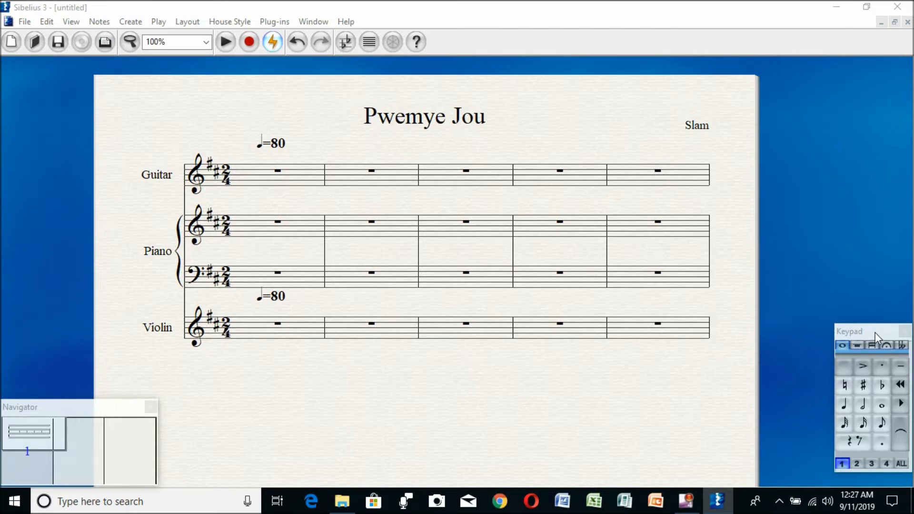
Step: Move the floating Keypad window away from the screen edge, closer to the score page
drag(874, 332, 865, 328)
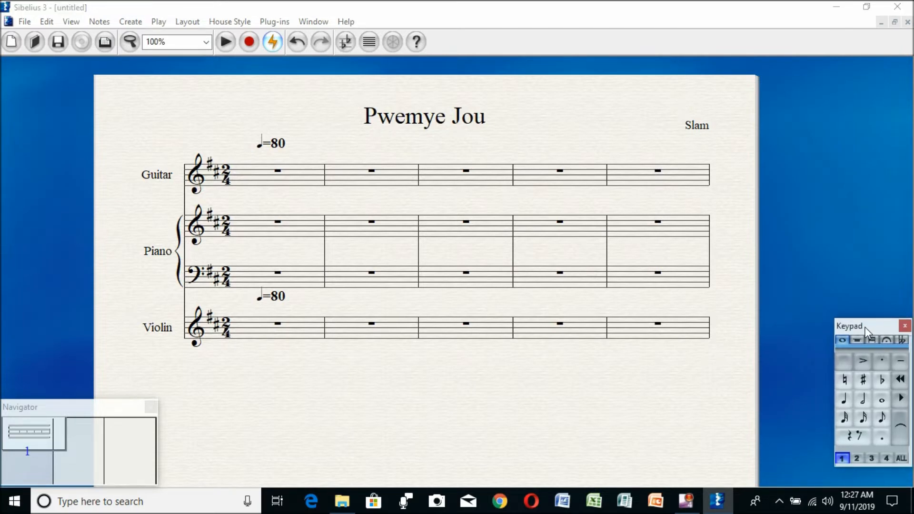
drag(878, 325, 845, 320)
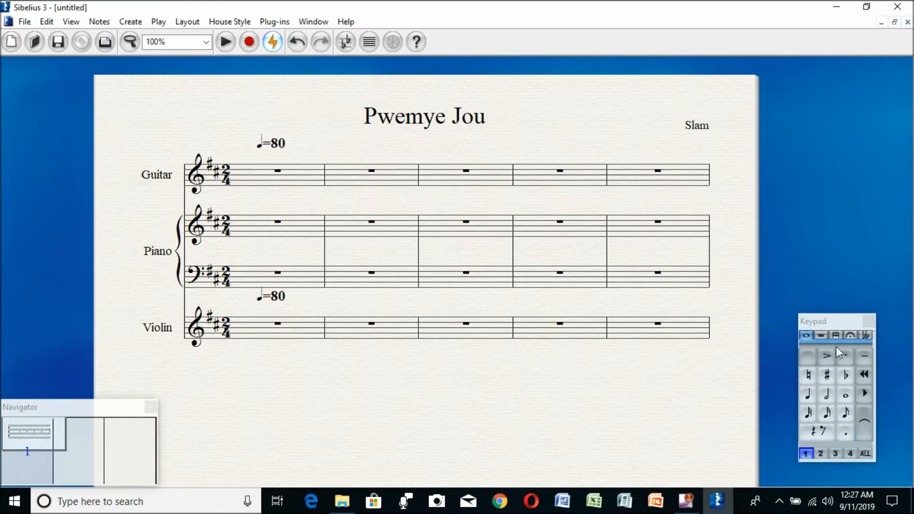
drag(840, 320, 855, 321)
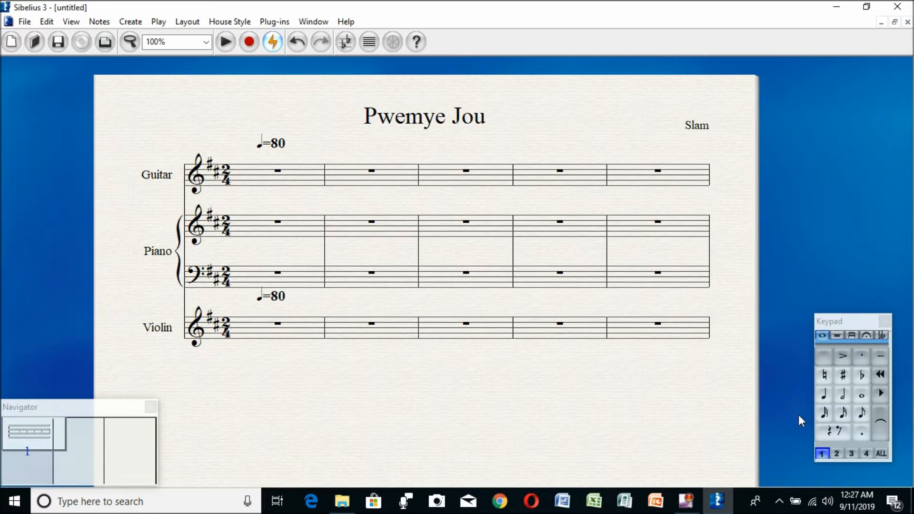
click(855, 318)
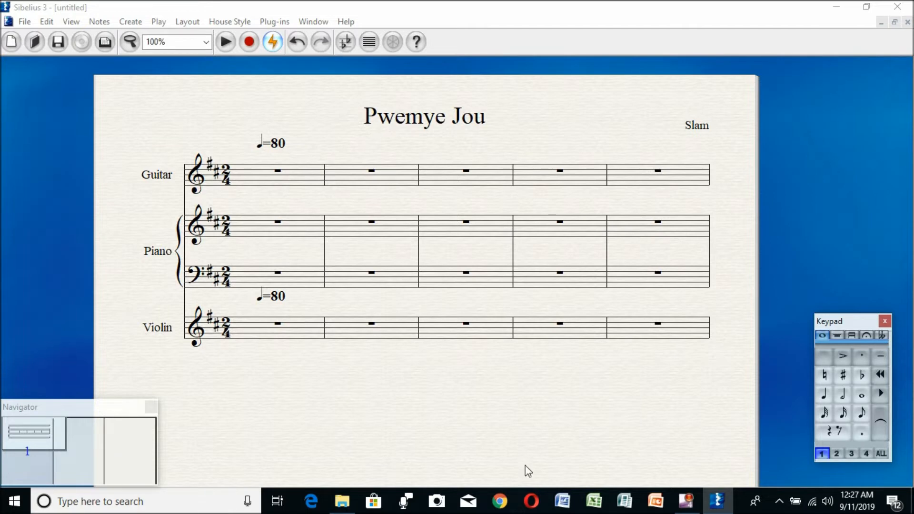
click(315, 24)
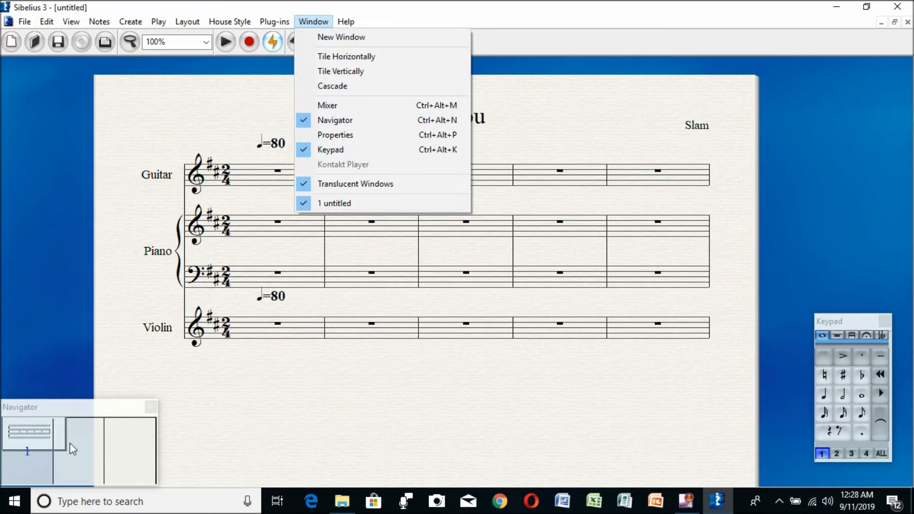
click(585, 399)
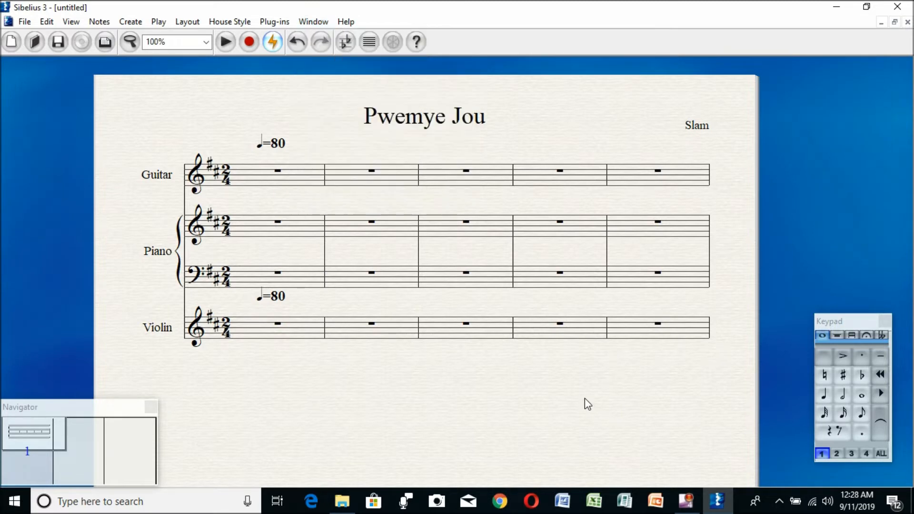
Step: Enter two quarter notes, F-sharp and A, in the first bar of the Guitar staff
click(825, 395)
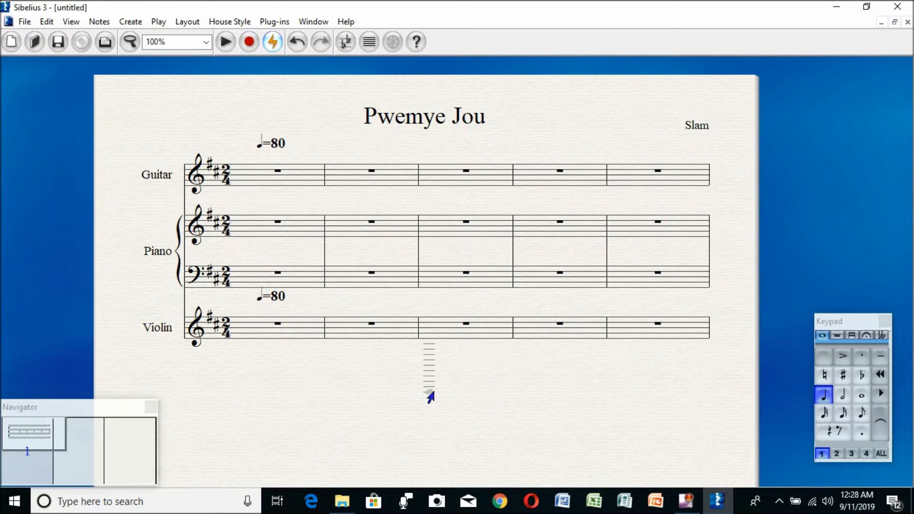
click(239, 185)
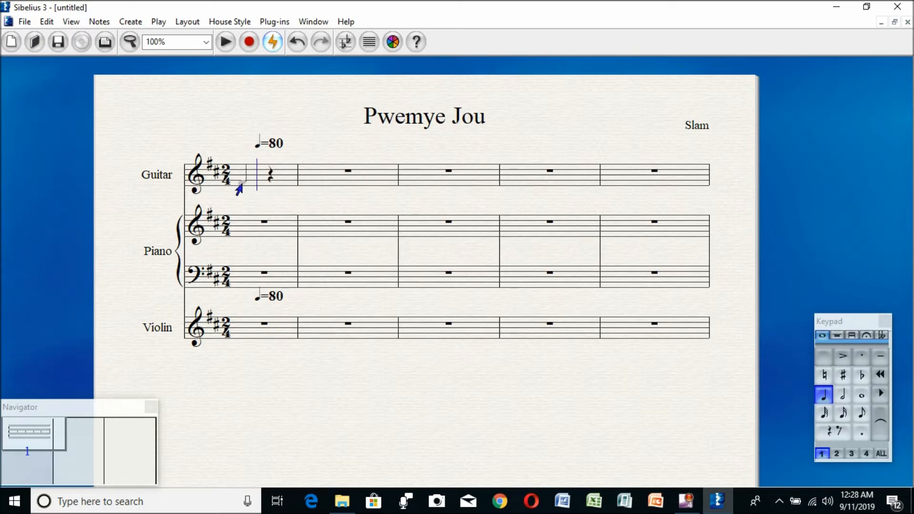
click(271, 177)
key(Escape)
click(862, 413)
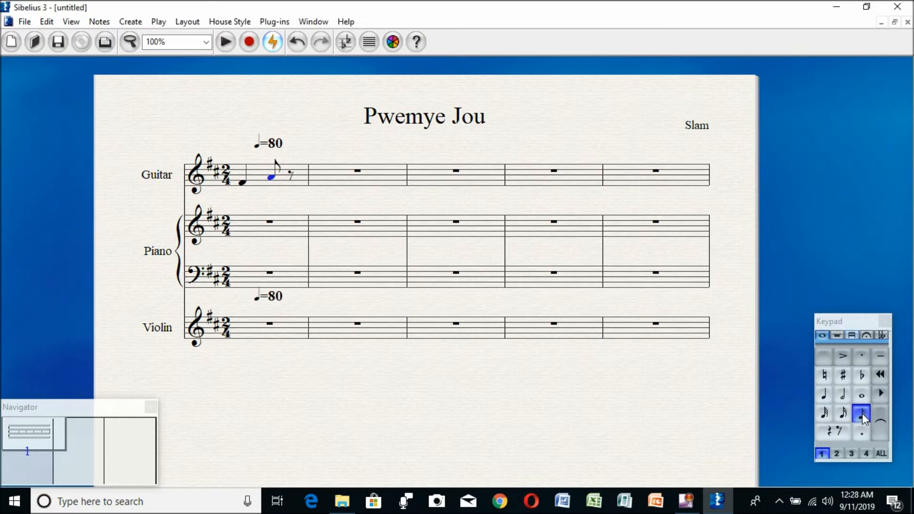
key(KP_4)
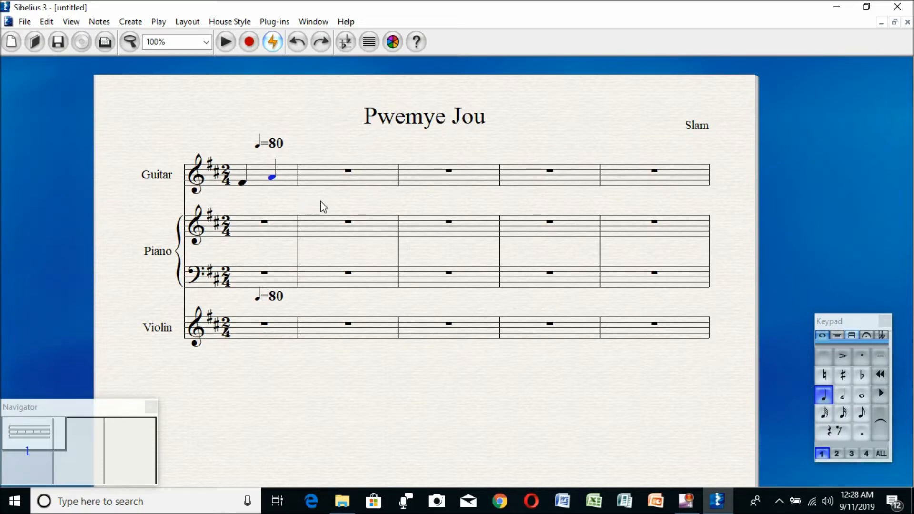
click(350, 198)
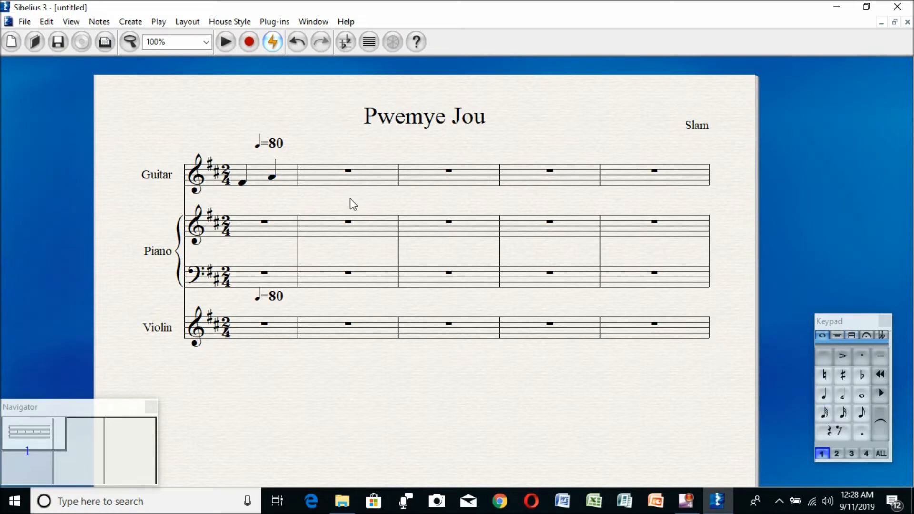
Step: Enter a half note A in the second bar of the Guitar staff
click(843, 395)
click(307, 179)
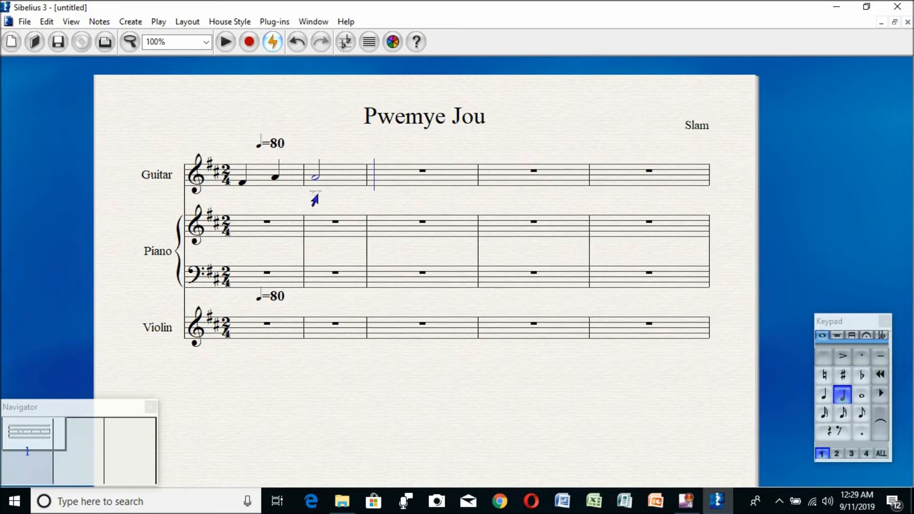
key(Escape)
key(Escape)
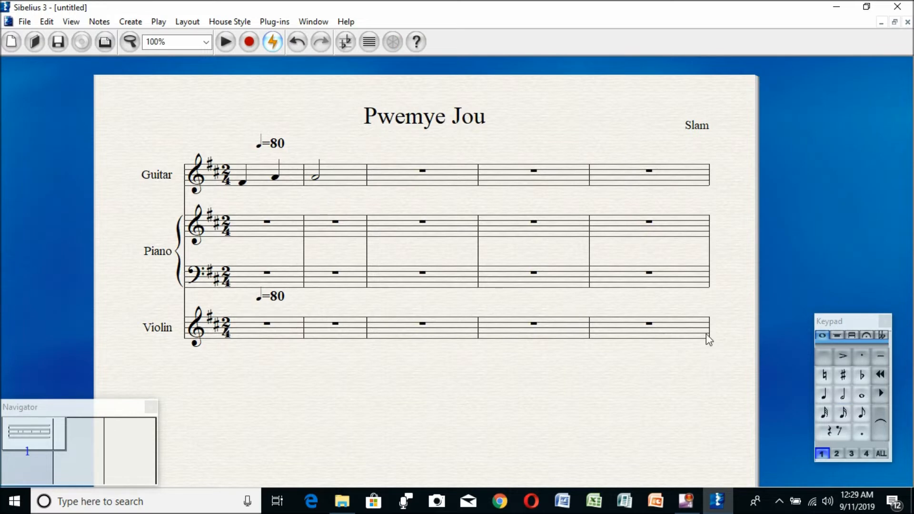
Step: Fill the third bar of the Guitar staff with four eighth notes on G
click(862, 412)
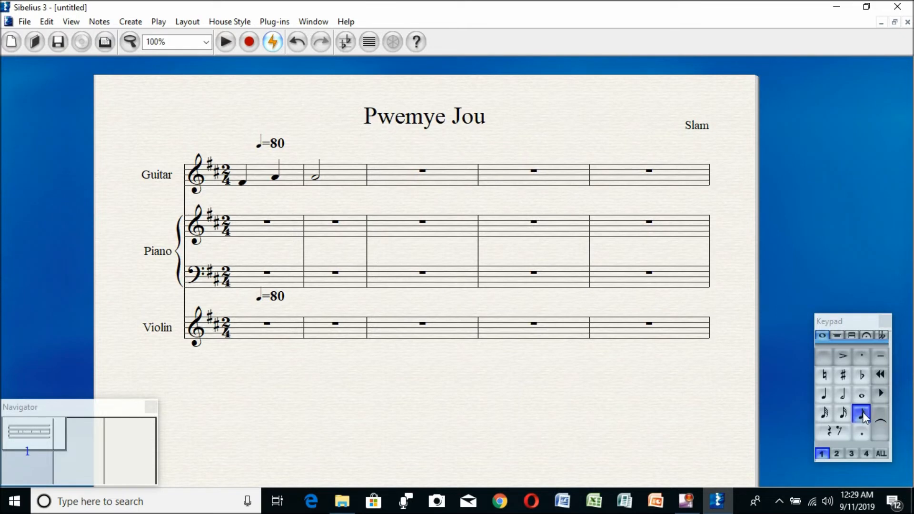
click(374, 181)
click(409, 181)
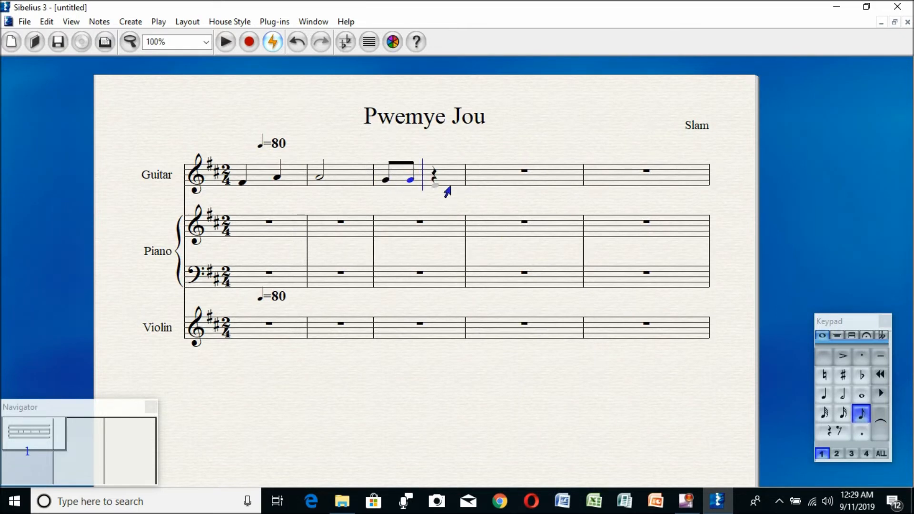
click(429, 180)
click(450, 180)
key(Escape)
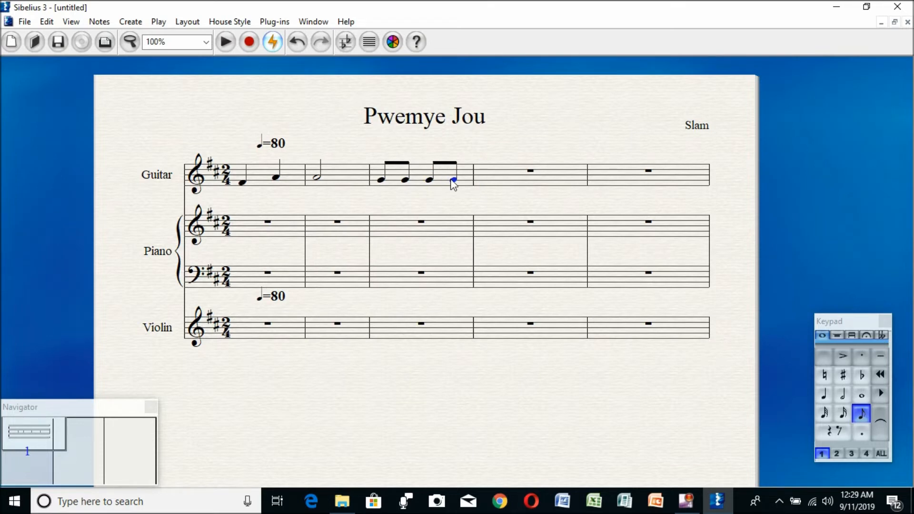
key(Escape)
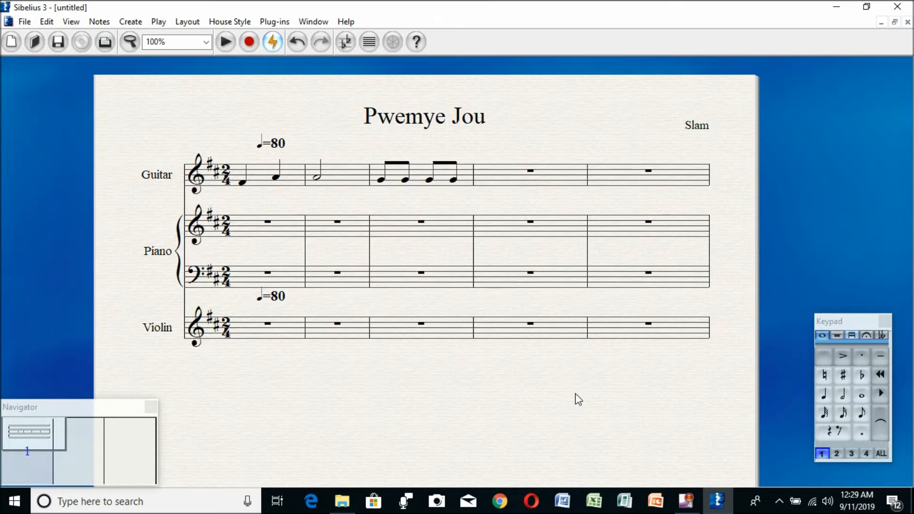
Step: Fill the fourth Guitar bar with sixteenth notes G and A, an eighth note G and a quarter note G
click(844, 413)
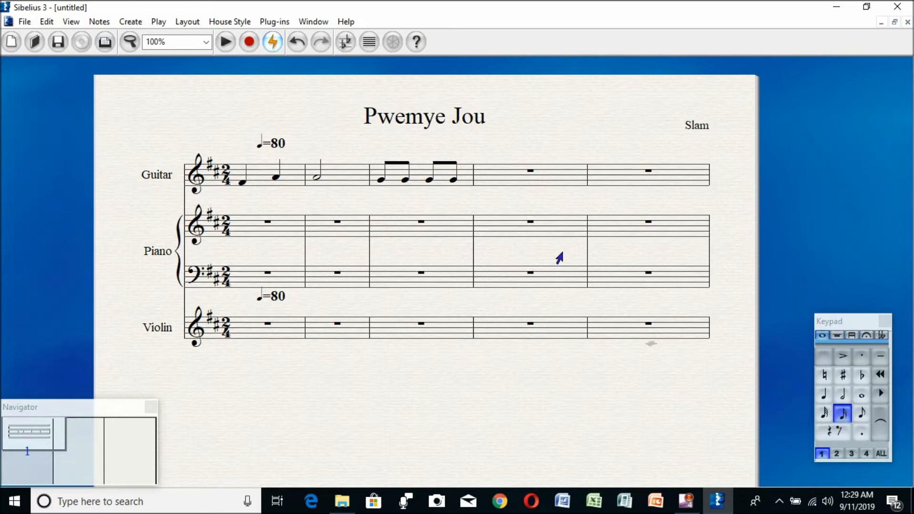
click(484, 182)
click(507, 181)
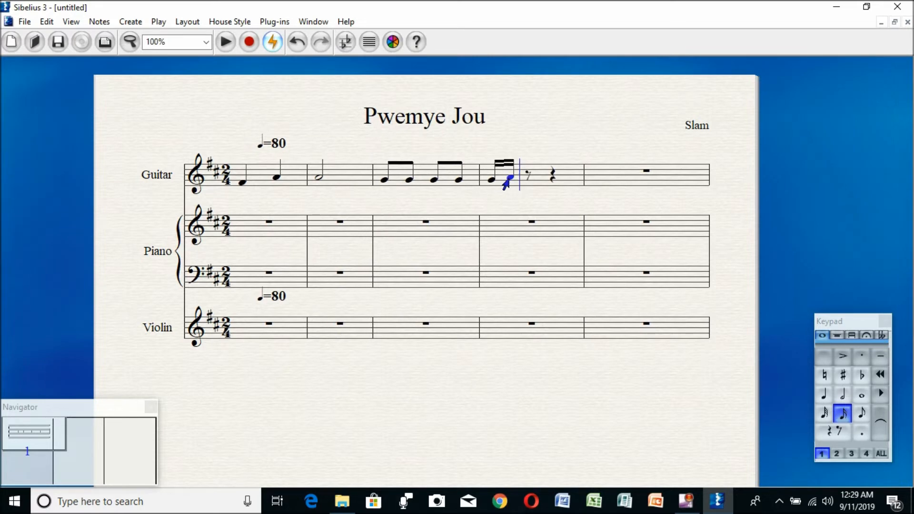
key(Escape)
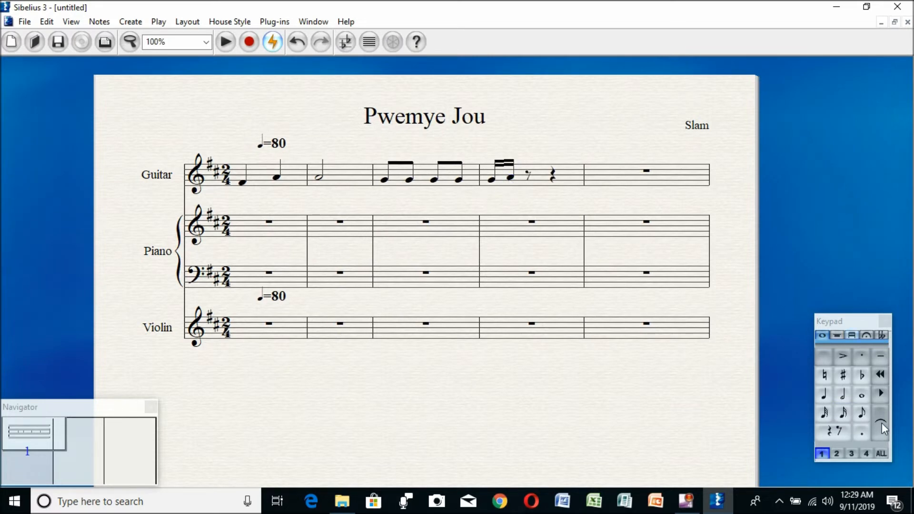
click(861, 410)
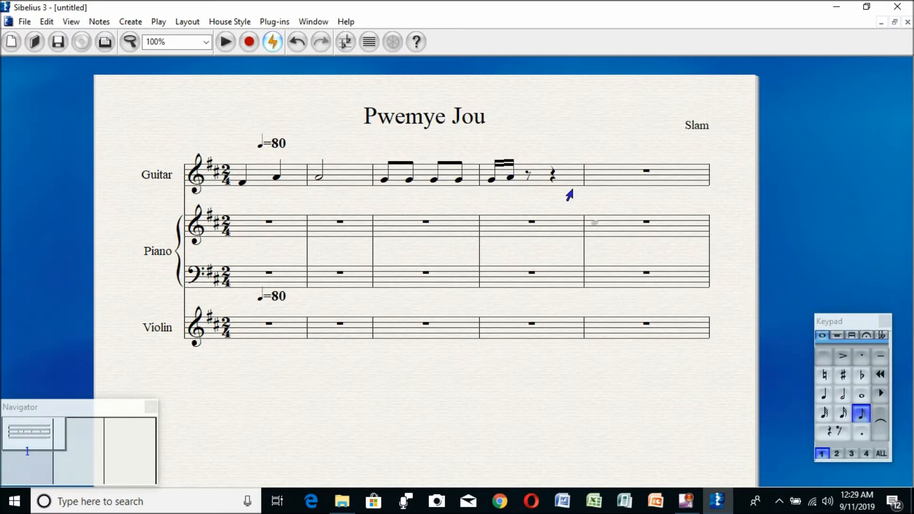
click(529, 180)
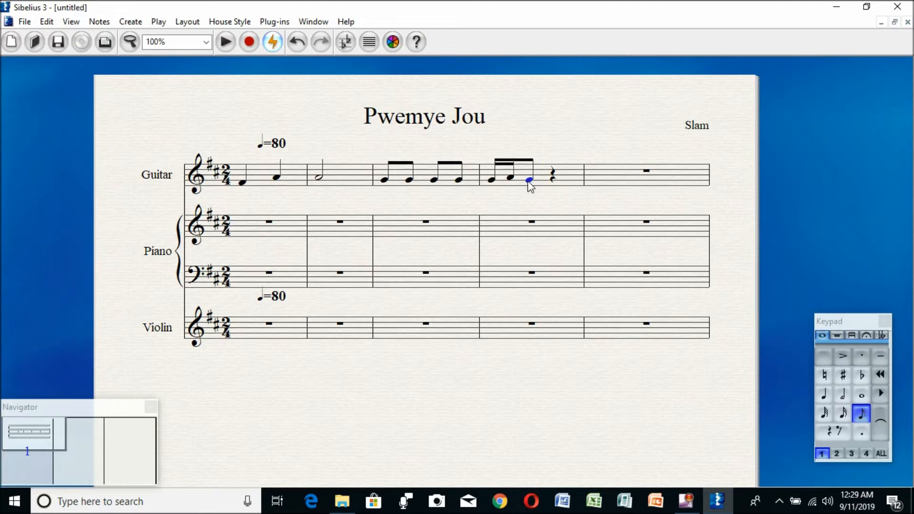
key(Escape)
click(824, 395)
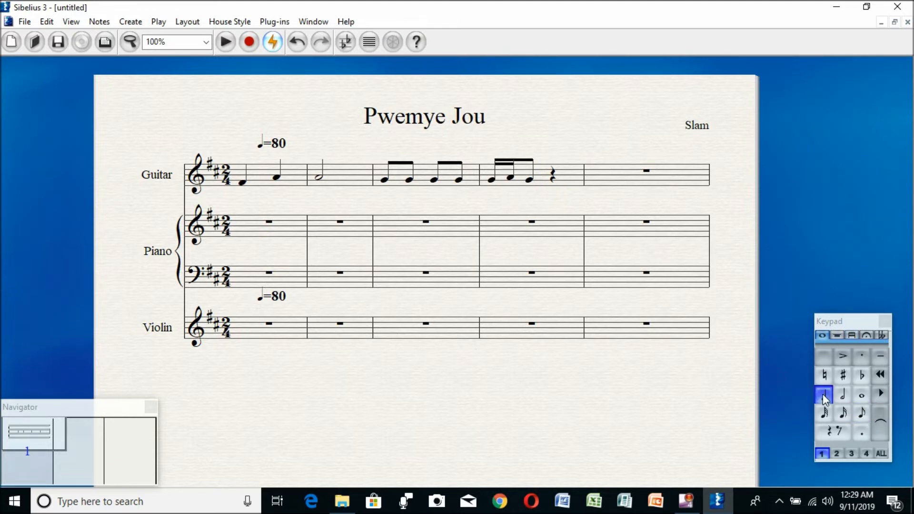
click(551, 182)
key(Escape)
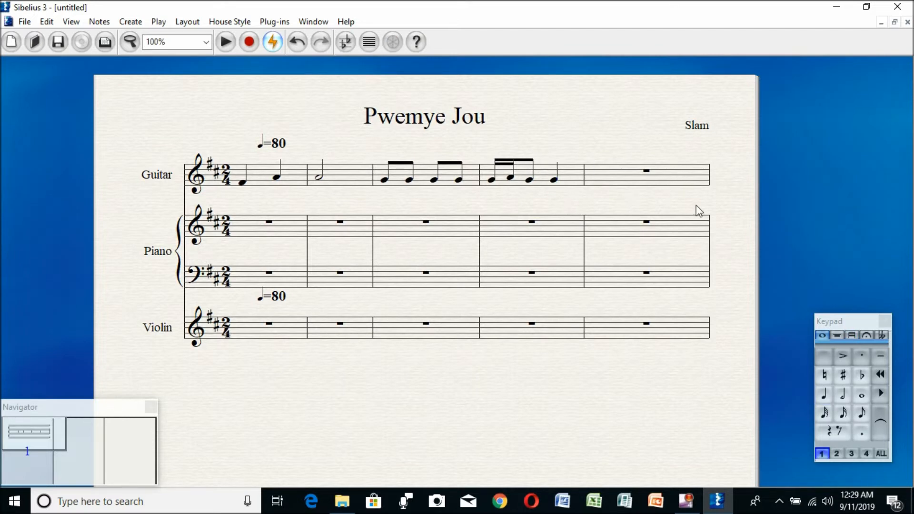
Step: Enter a half note A in the fifth bar of the Guitar staff
click(842, 393)
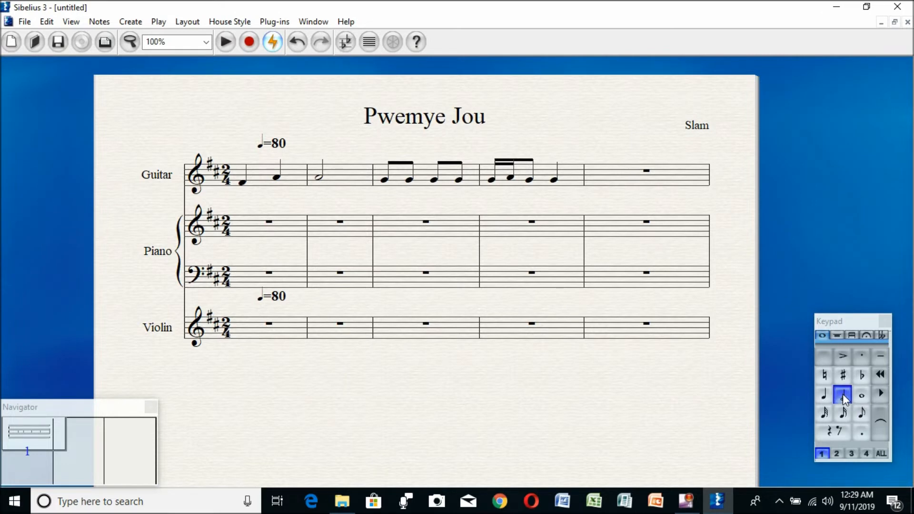
click(592, 178)
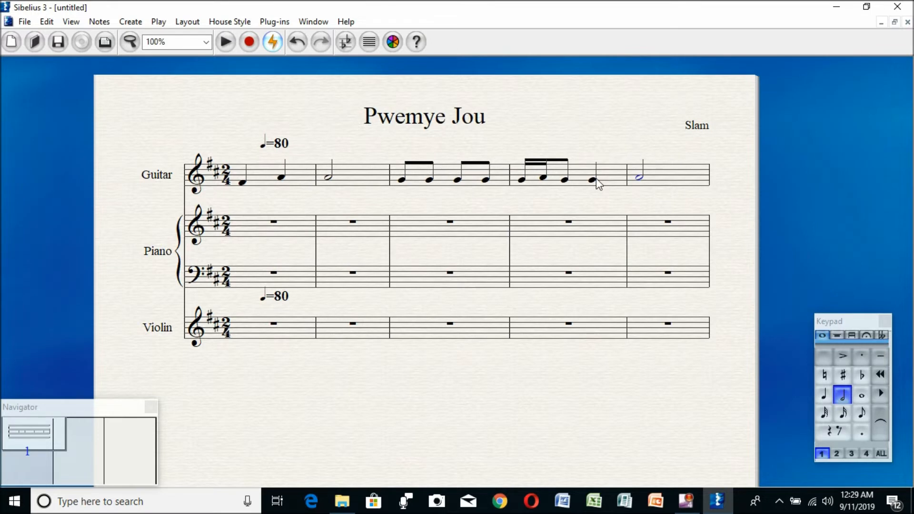
key(Escape)
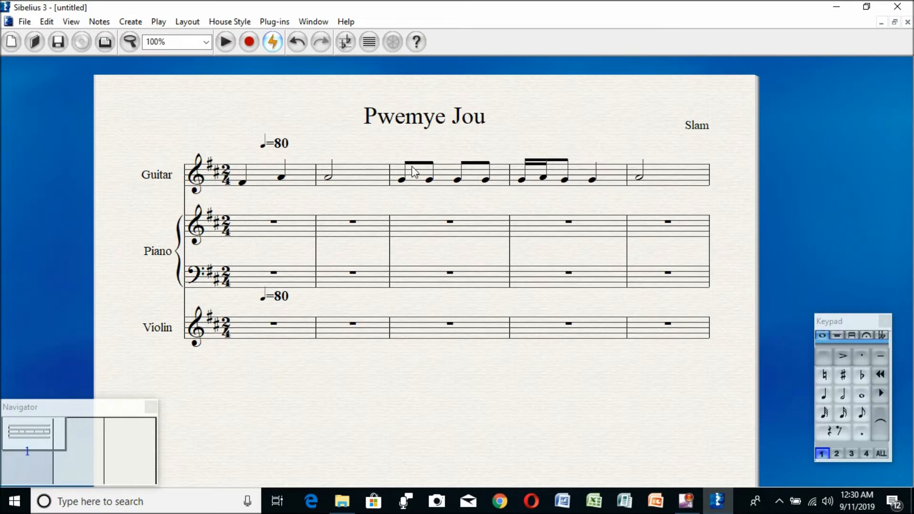
Step: Copy the fourth Guitar bar and paste it into the first bar of the upper Piano staff
click(585, 175)
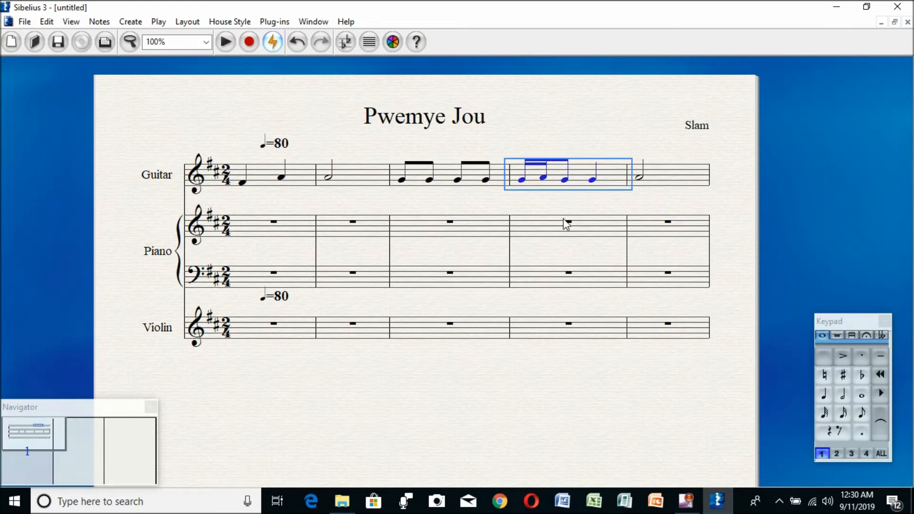
click(562, 204)
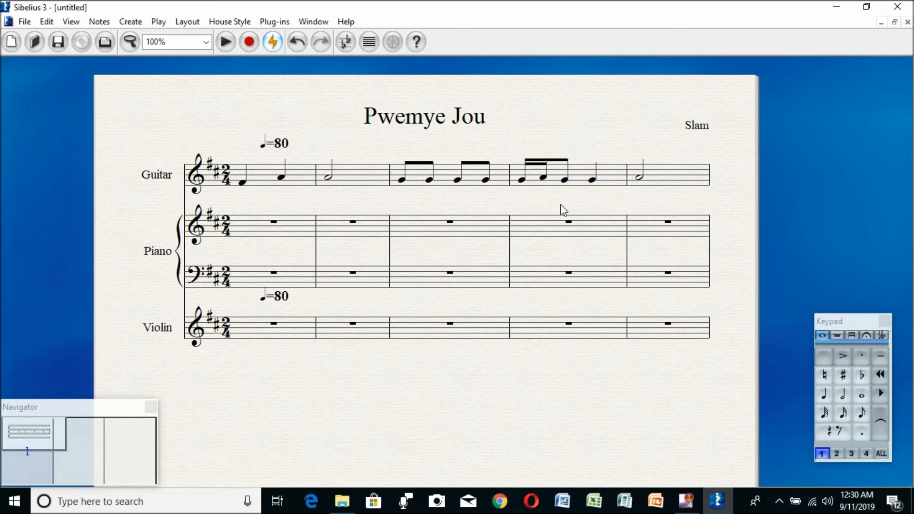
click(582, 177)
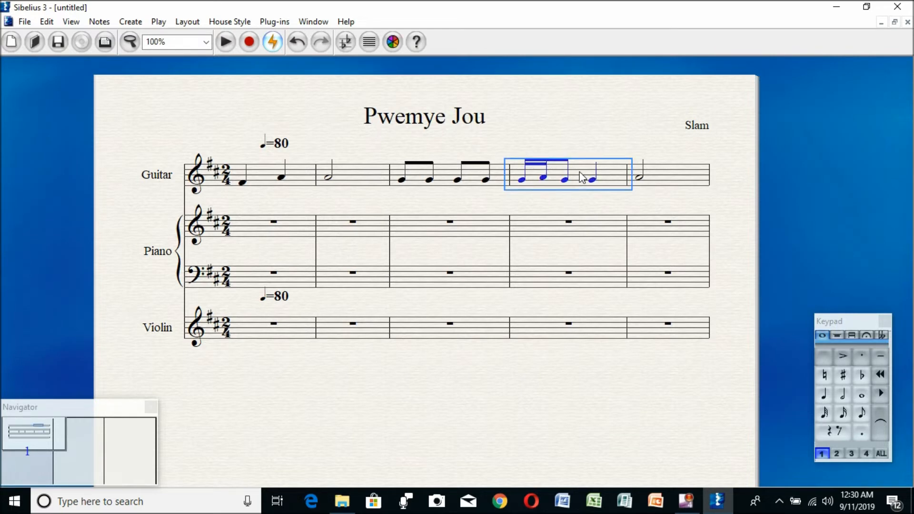
right_click(581, 177)
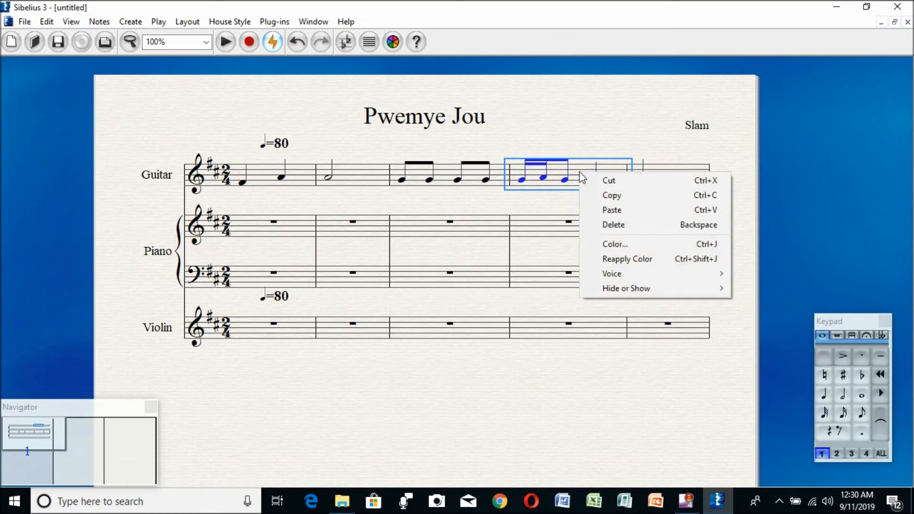
click(604, 195)
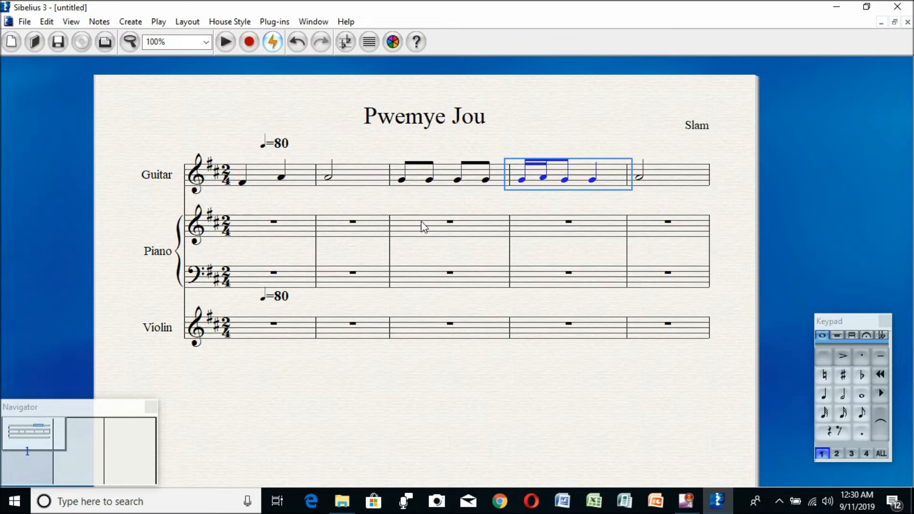
click(292, 227)
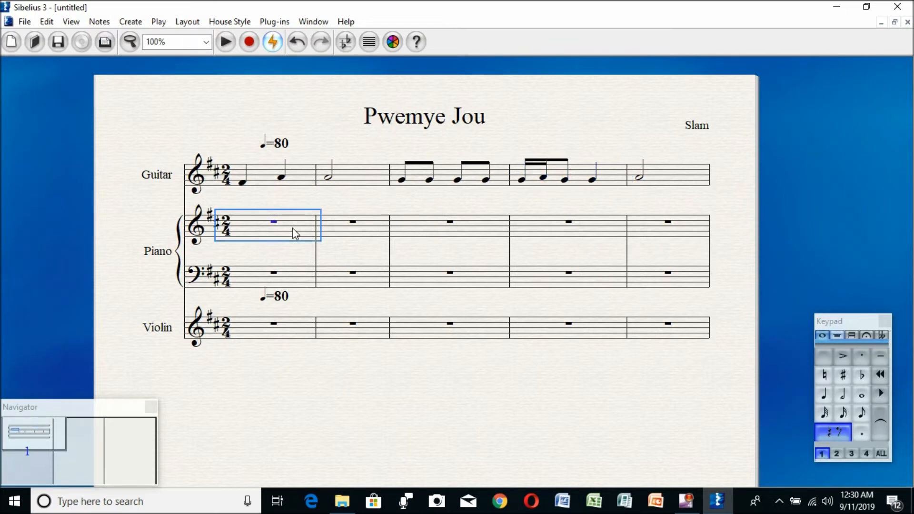
right_click(293, 229)
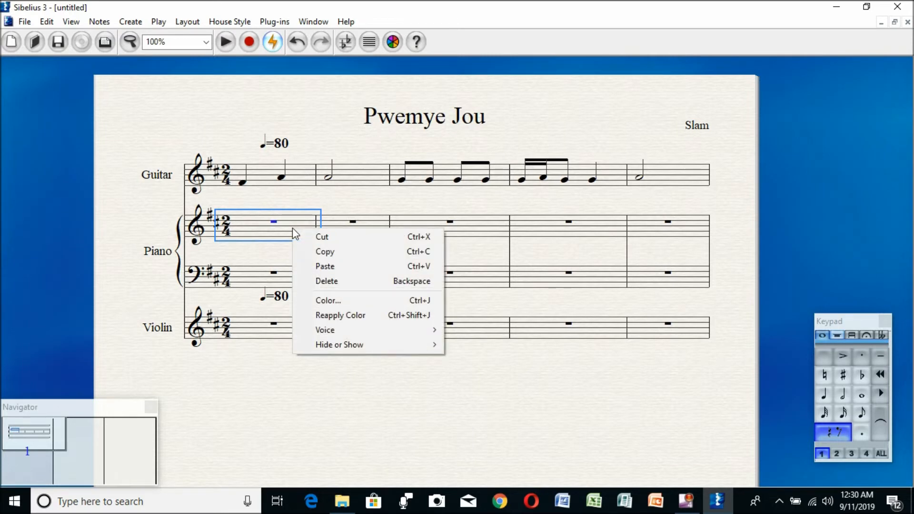
click(335, 274)
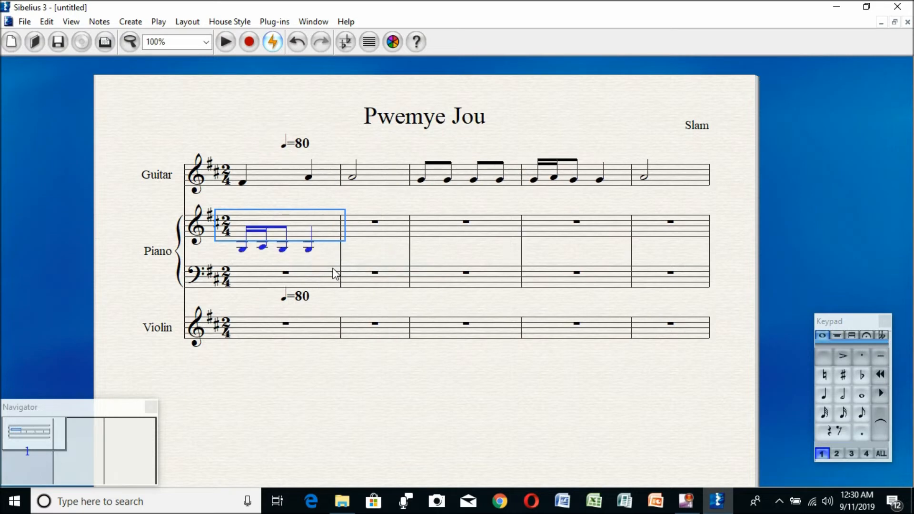
Step: Raise the pasted notes in the first bar of the upper Piano staff to A, B, A and A
key(Up)
key(Up)
key(Up)
key(Up)
key(Up)
key(Up)
key(Up)
key(Up)
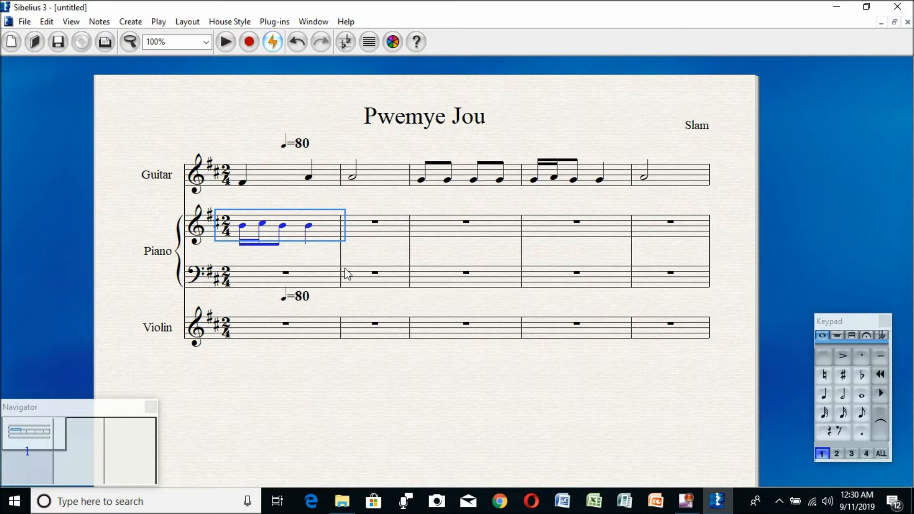
key(Down)
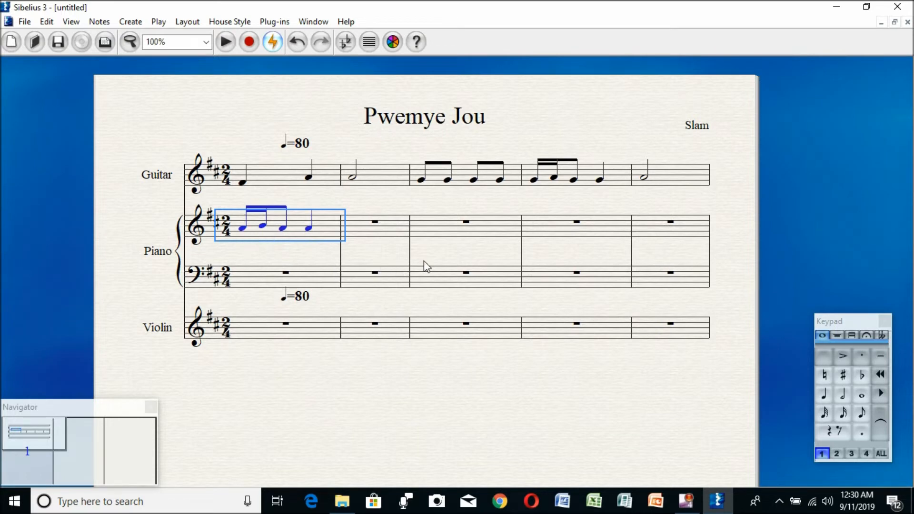
key(Escape)
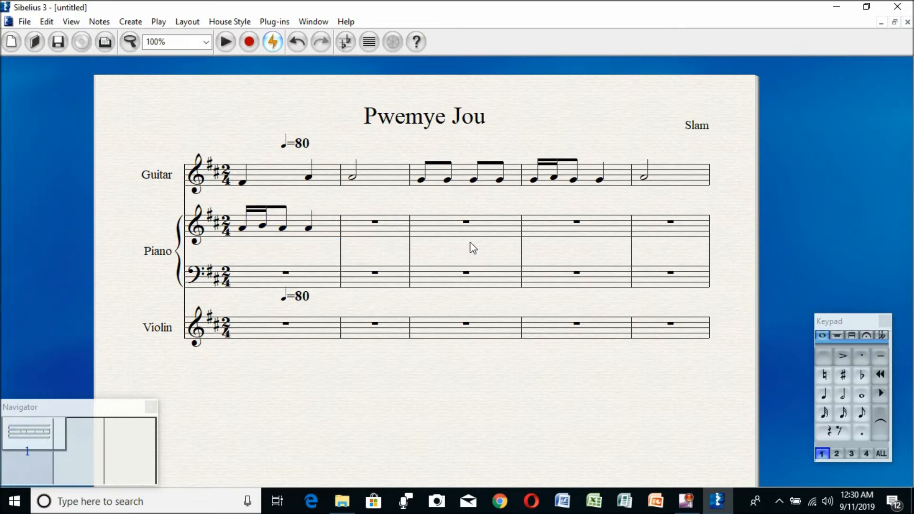
Step: Copy the second Guitar bar and paste it into the third bar of the upper Piano staff
click(380, 176)
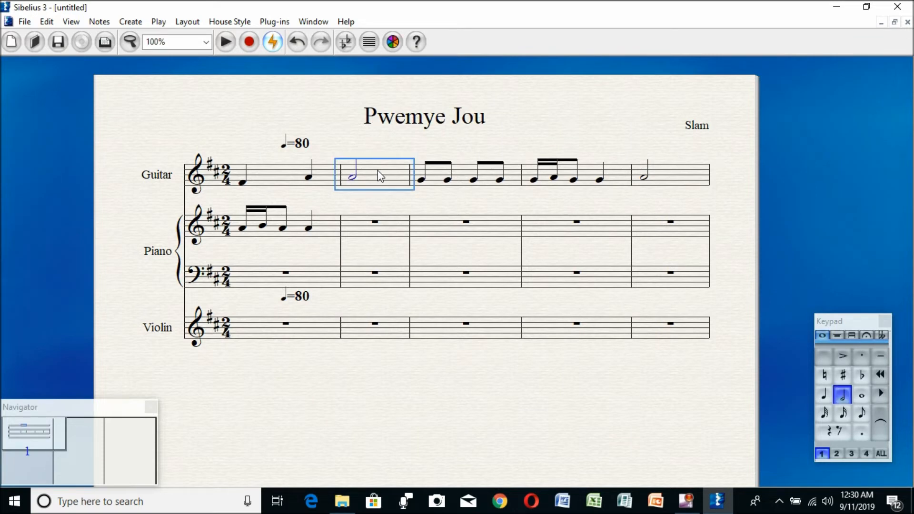
click(373, 196)
click(369, 180)
right_click(373, 178)
click(401, 200)
click(447, 233)
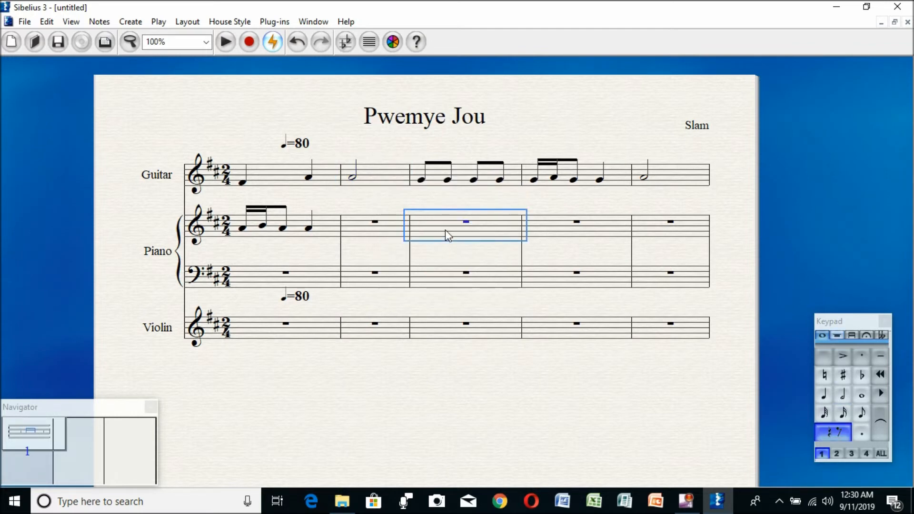
right_click(445, 231)
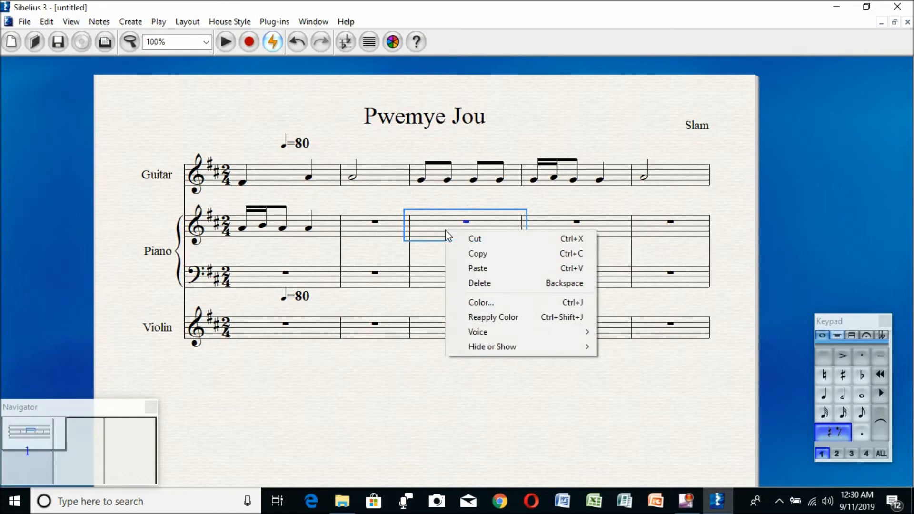
click(475, 268)
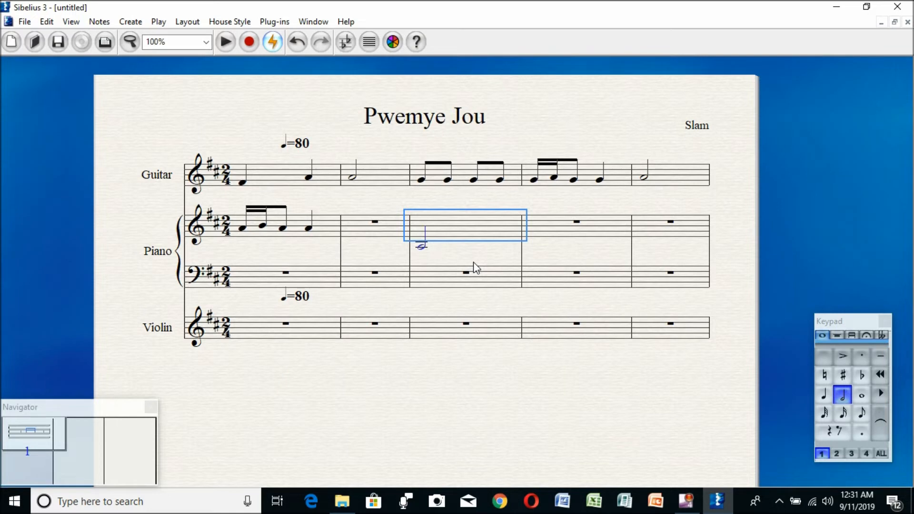
Step: Raise the pasted half note in the third bar of the upper Piano staff to A in the second space
key(Up)
key(Up)
key(Up)
key(Up)
key(Up)
key(Up)
key(Up)
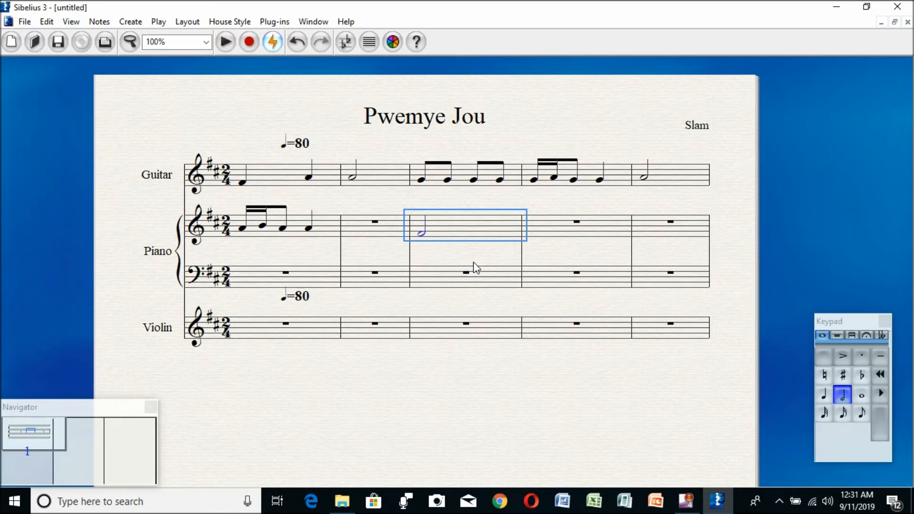
key(Up)
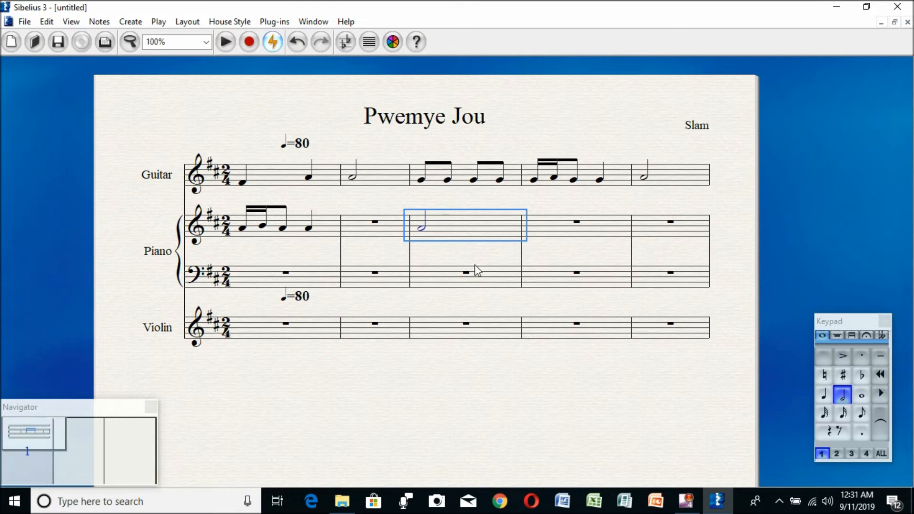
key(Escape)
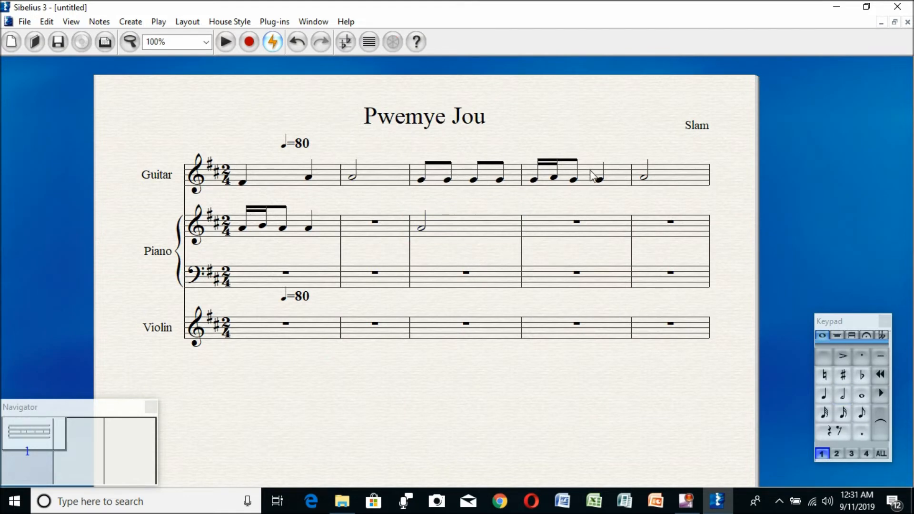
click(422, 230)
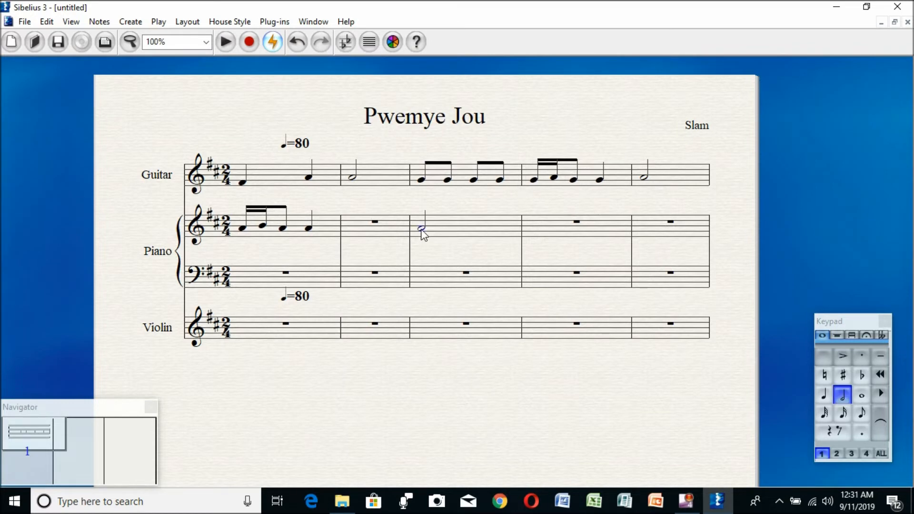
key(Escape)
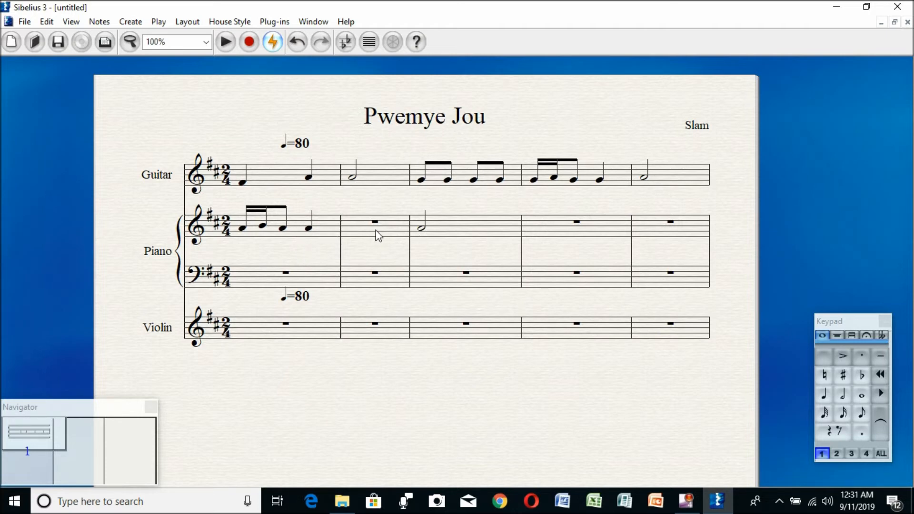
Step: Repeat the first bar of the upper Piano staff in the second bar
click(307, 225)
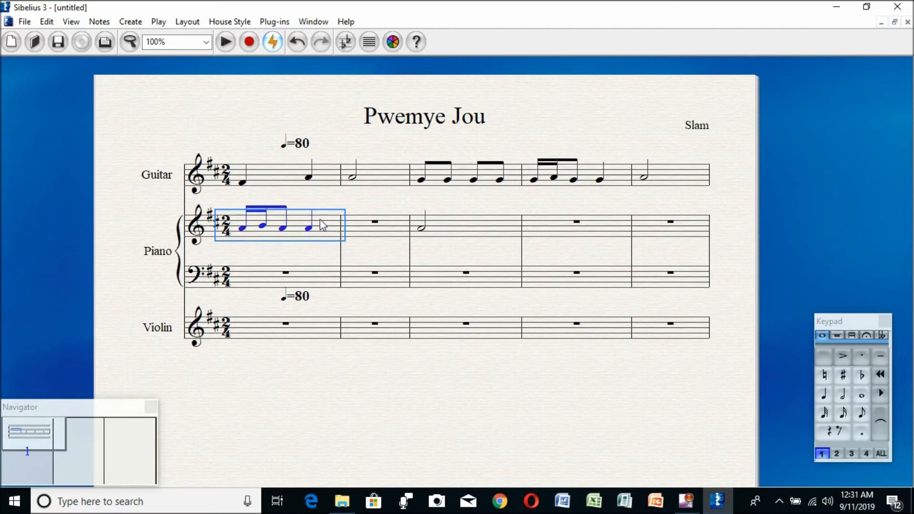
click(374, 235)
click(301, 244)
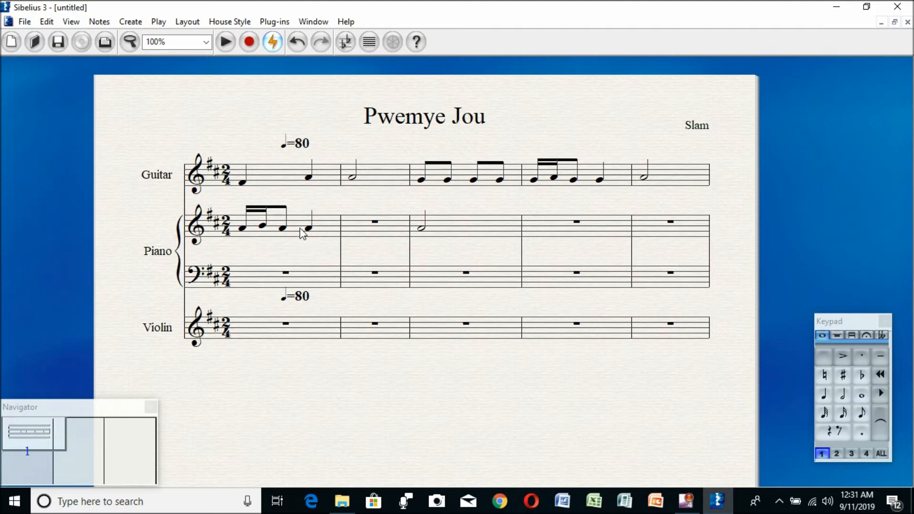
click(298, 228)
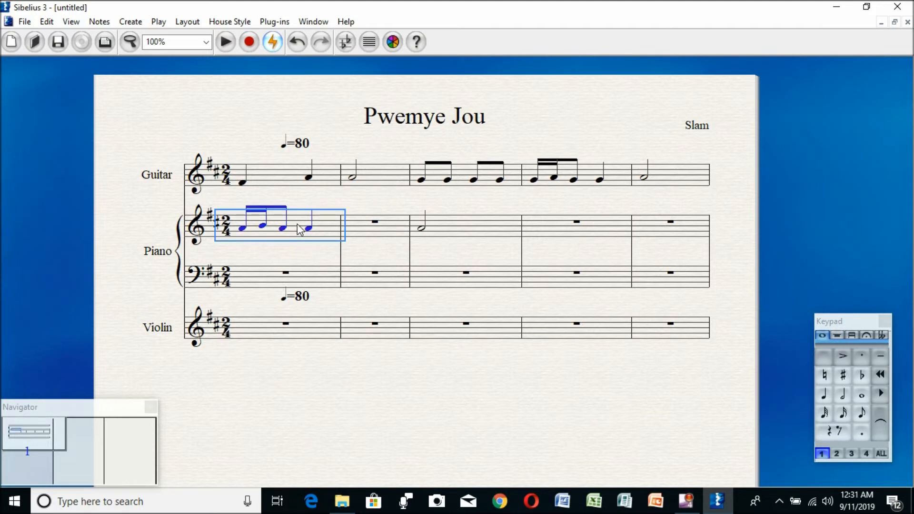
key(r)
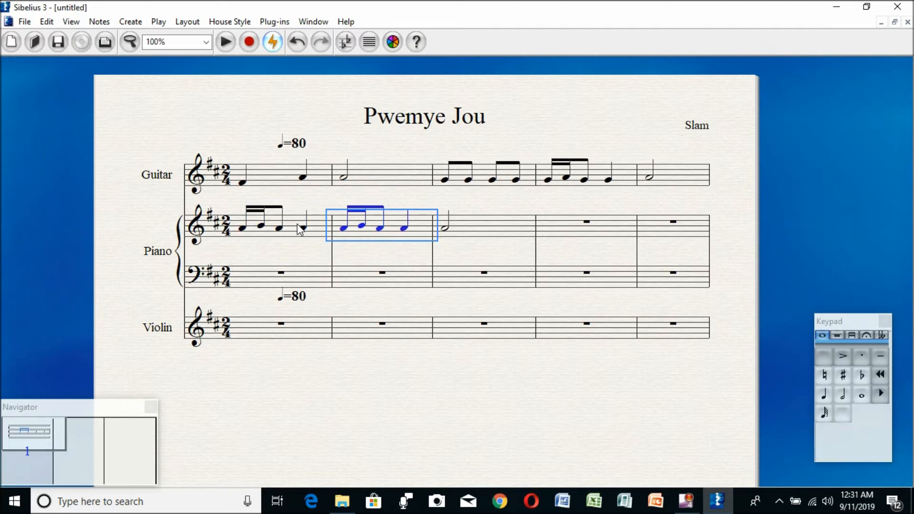
key(ctrl+z)
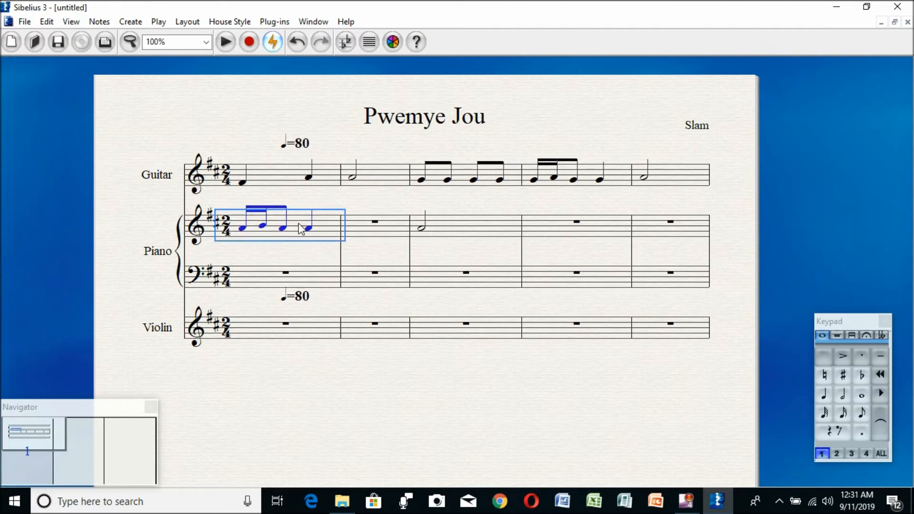
key(r)
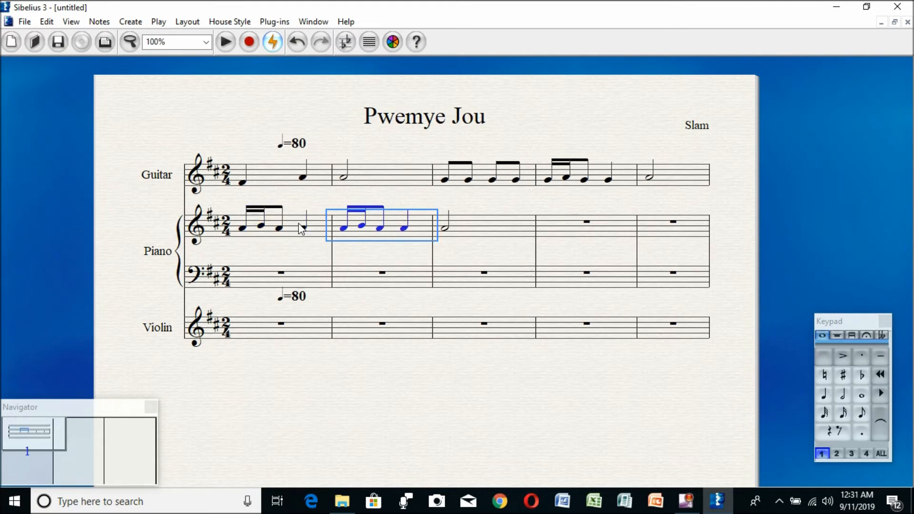
key(Escape)
Step: Repeat the half note A from the third bar of the upper Piano staff in bars four and five
click(444, 229)
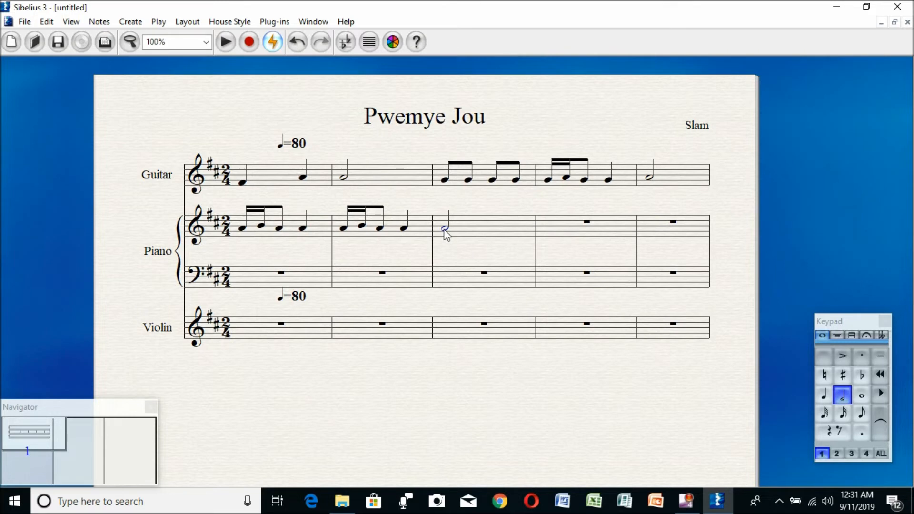
key(r)
key(r)
click(527, 392)
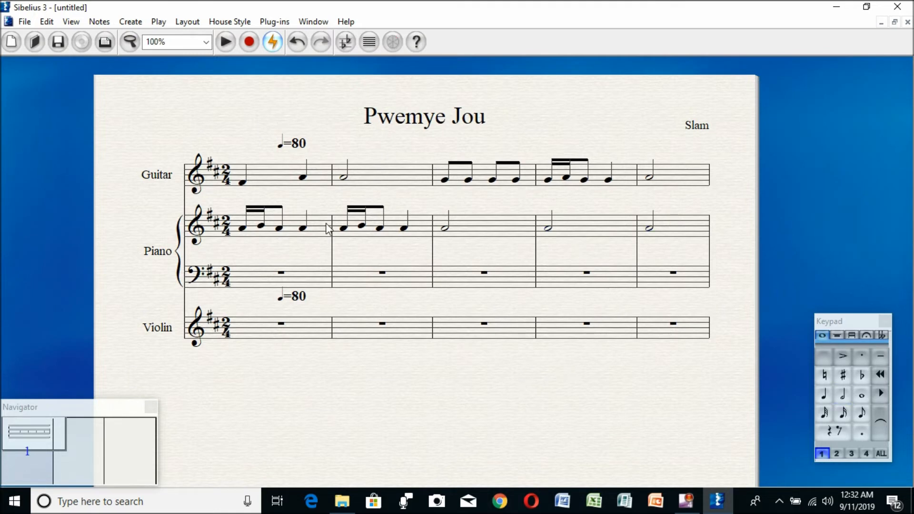
Step: Replace the second quarter note in the first Guitar bar with a quarter note F
click(243, 183)
key(f)
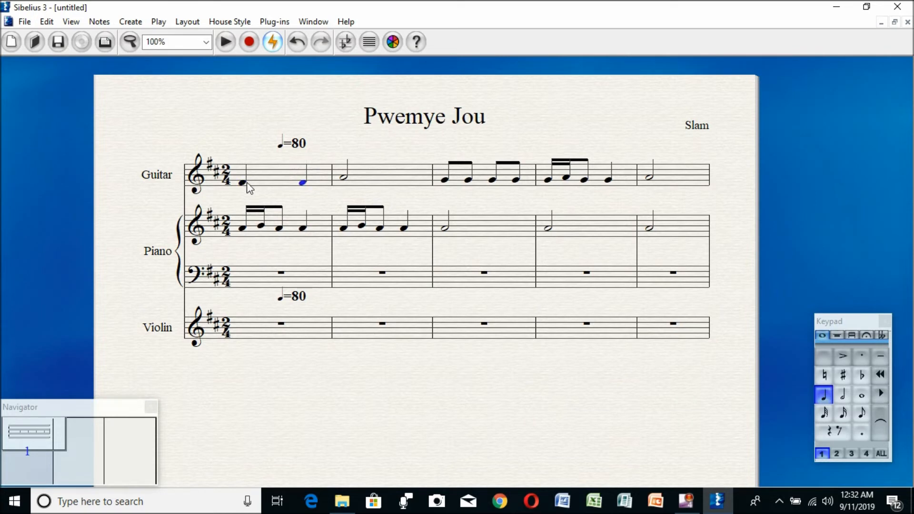
click(316, 196)
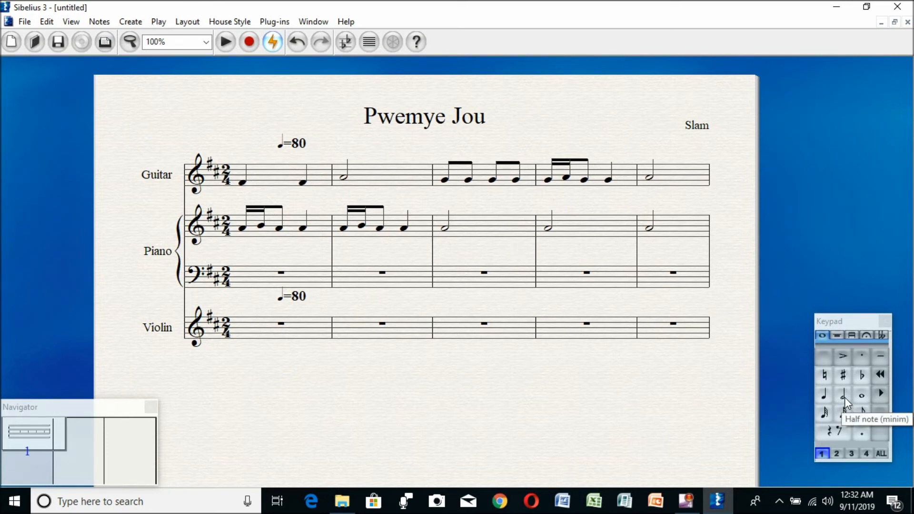
Step: Enter quarter notes A and C in the first bar of the Violin staff
click(819, 399)
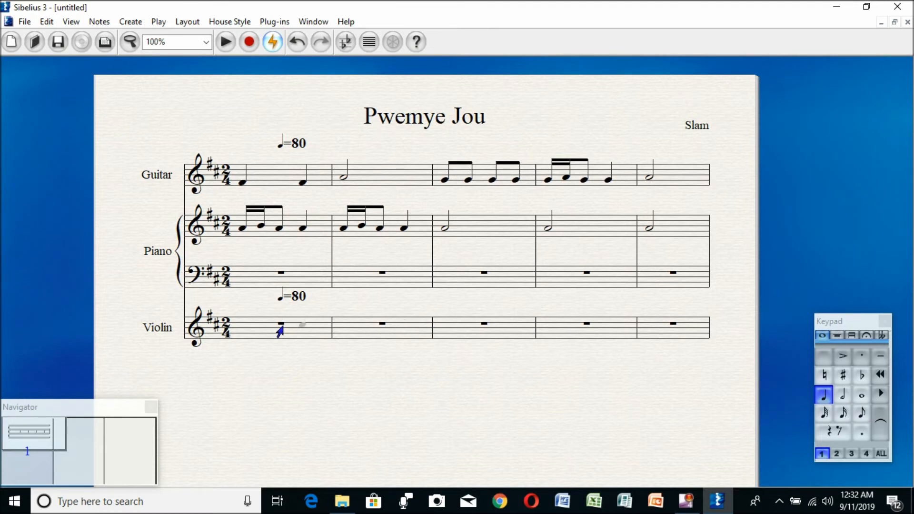
click(240, 335)
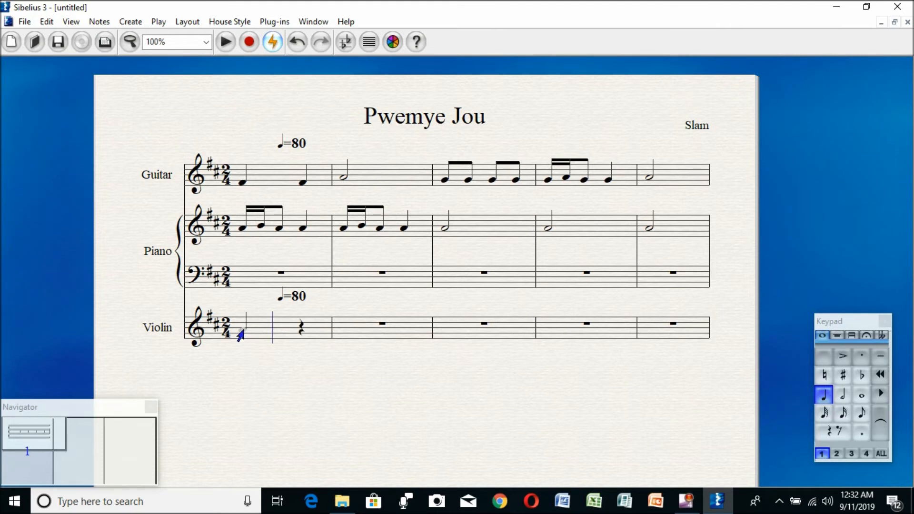
click(299, 328)
click(303, 325)
key(Escape)
Step: Repeat the first Violin bar in the second bar
click(277, 336)
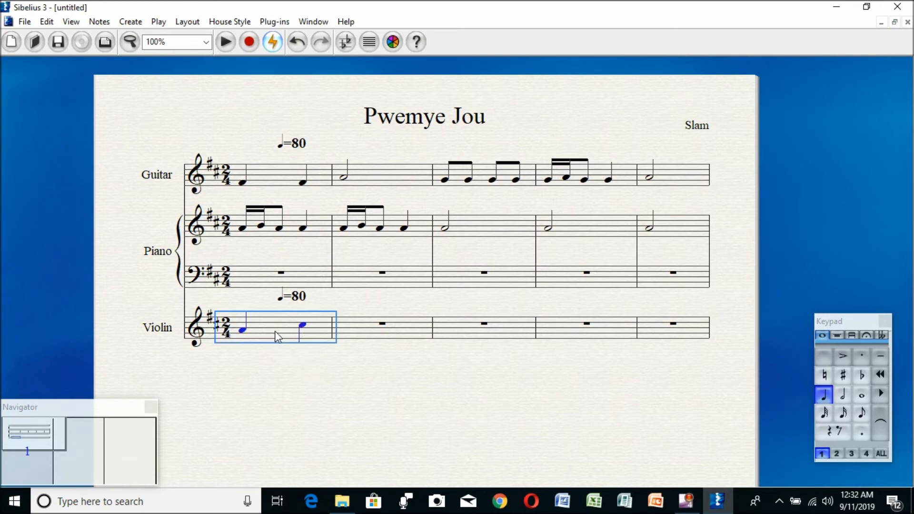
key(r)
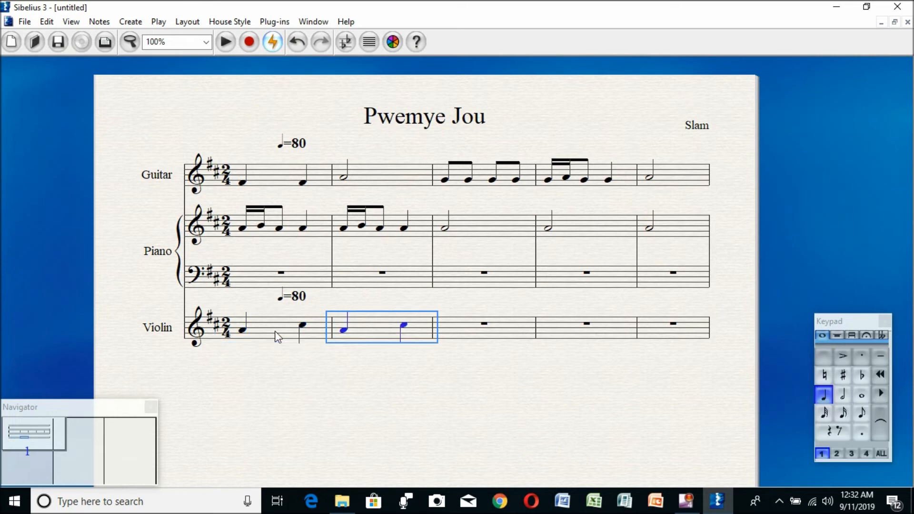
key(Escape)
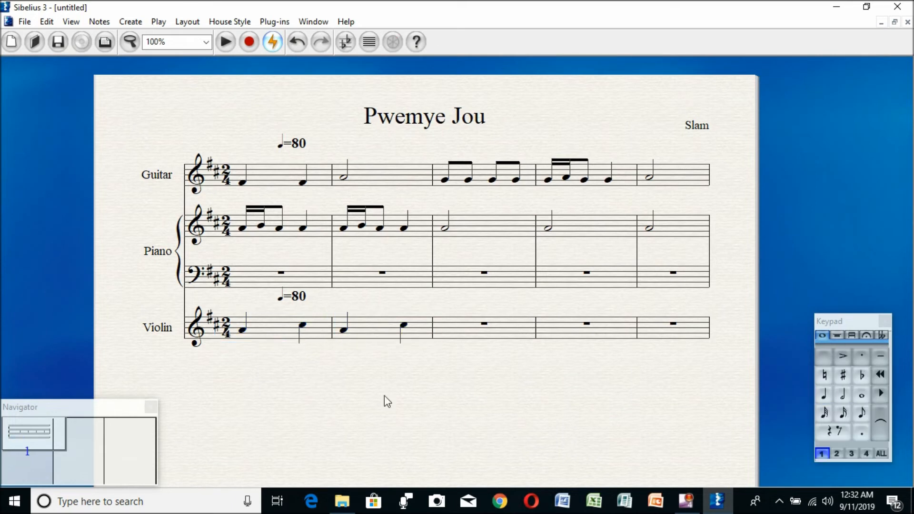
Step: Fill the third bar of the Violin staff with two quarter notes on C
click(404, 325)
key(c)
key(c)
key(Escape)
Step: Add a Final barline at the end of the fifth bar and undo it
click(135, 22)
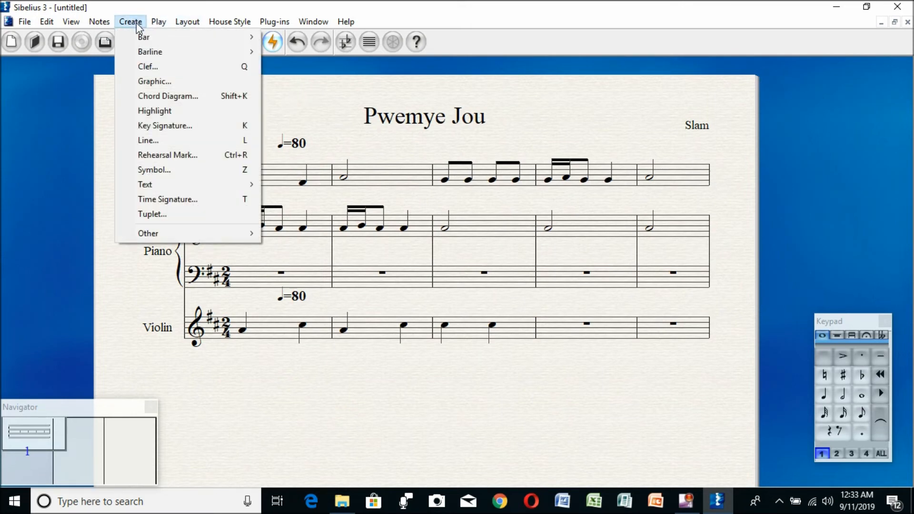
mouse_move(163, 50)
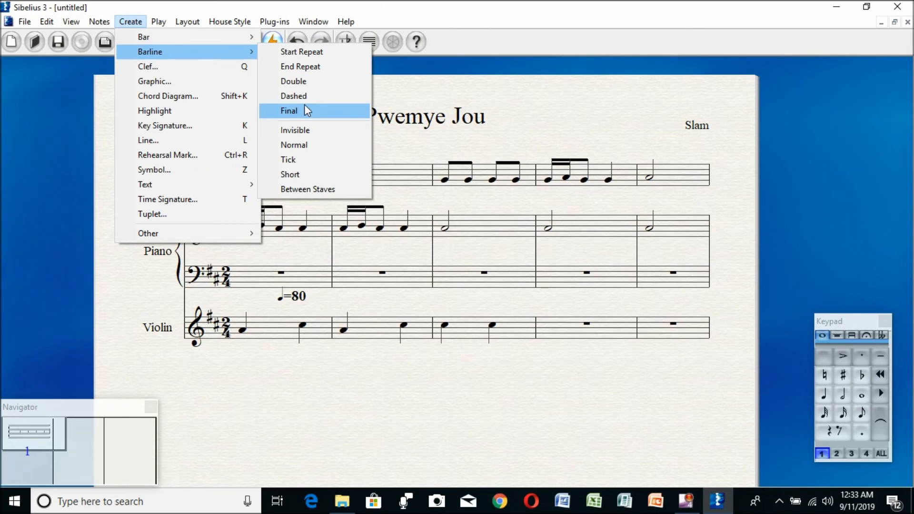
click(289, 111)
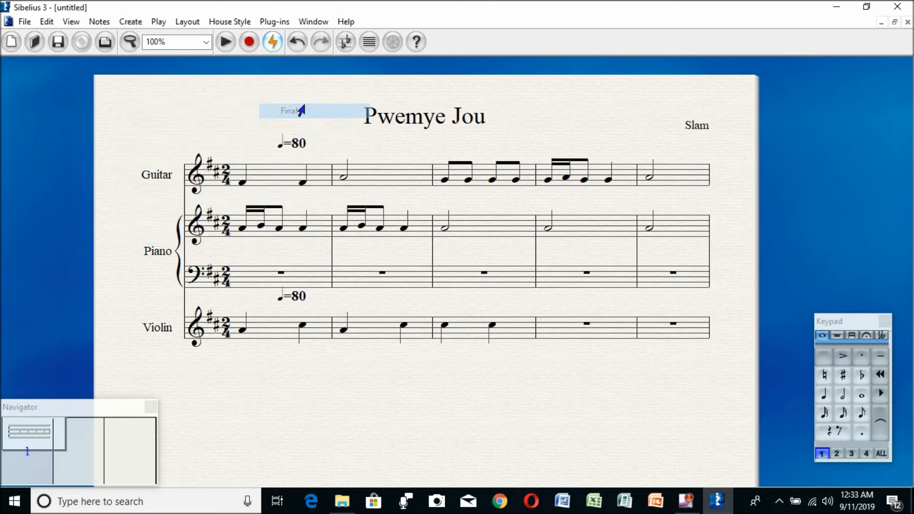
click(706, 183)
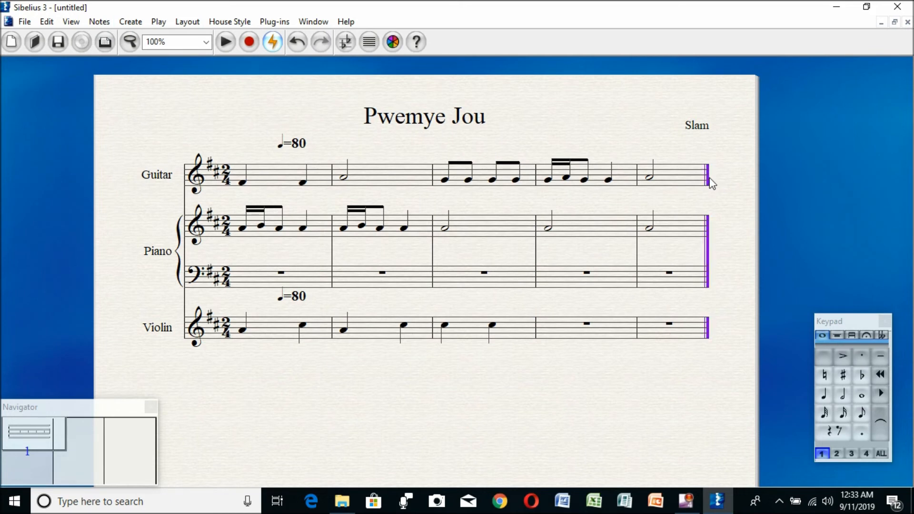
click(728, 189)
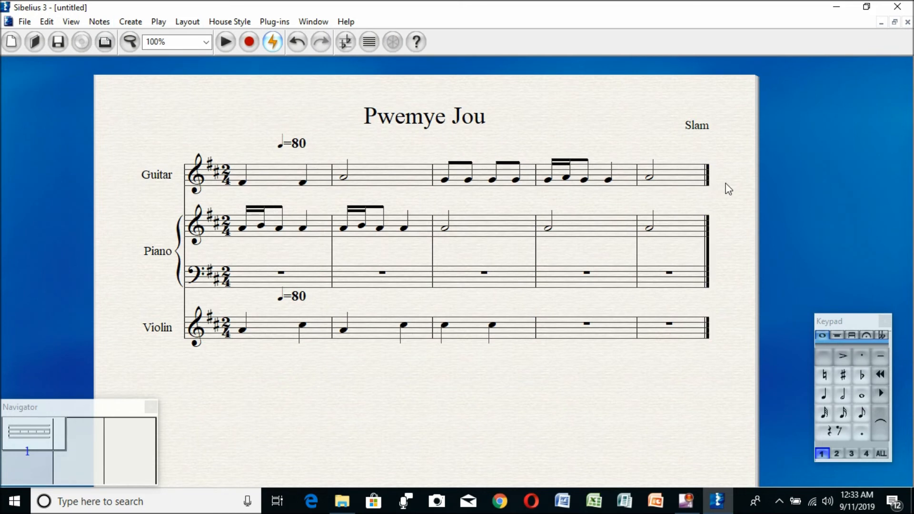
key(ctrl+z)
key(ctrl+z)
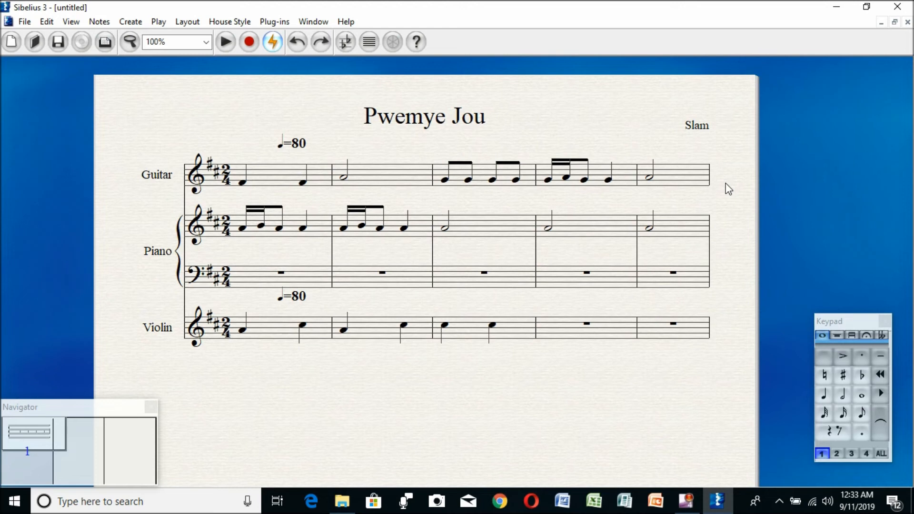
Step: Place a Final barline at the end of the fifth bar across all staves
click(130, 21)
mouse_move(186, 56)
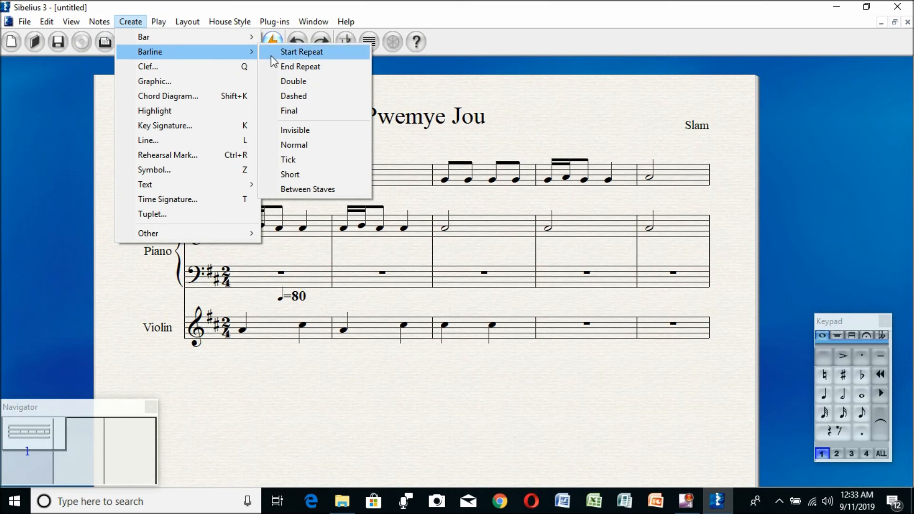
click(301, 111)
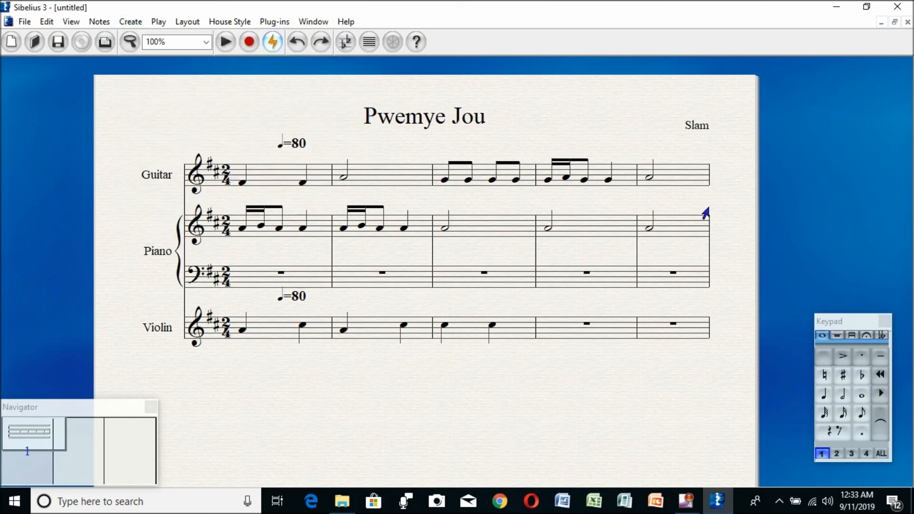
click(706, 182)
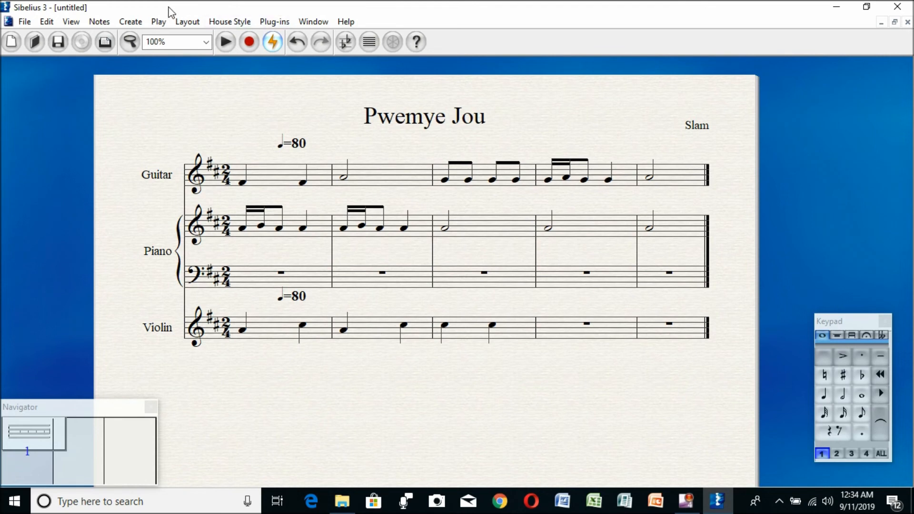
Step: Replace the barline at the end of the fifth bar with an End Repeat barline
click(130, 21)
mouse_move(164, 59)
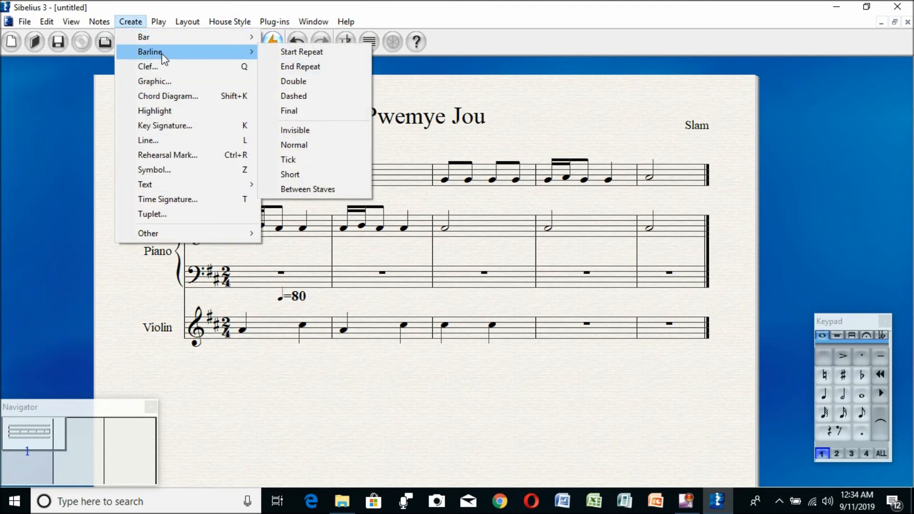
click(295, 66)
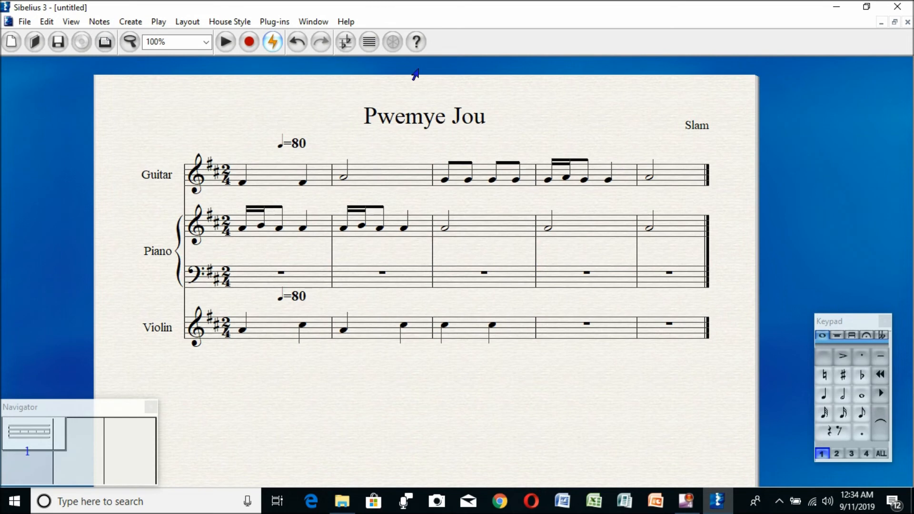
click(704, 181)
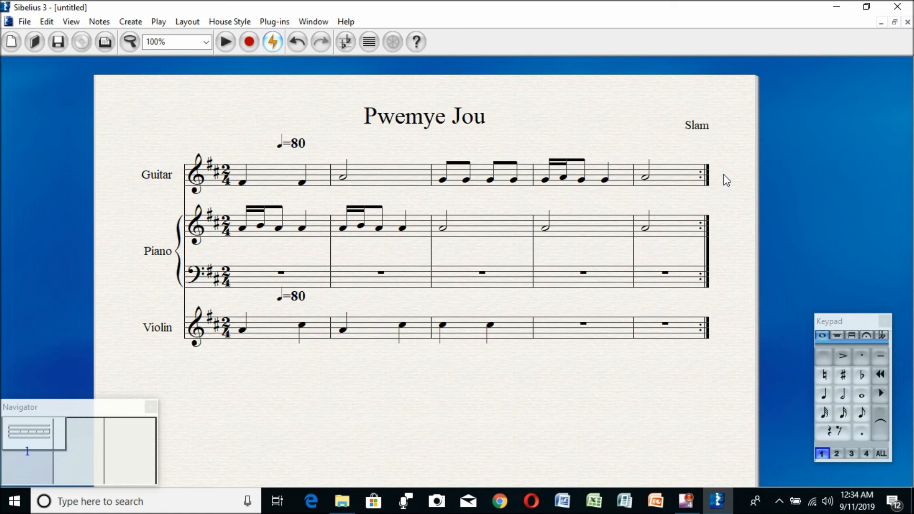
Step: Add a Start Repeat barline at the beginning of the first bar and clear the selection
click(134, 23)
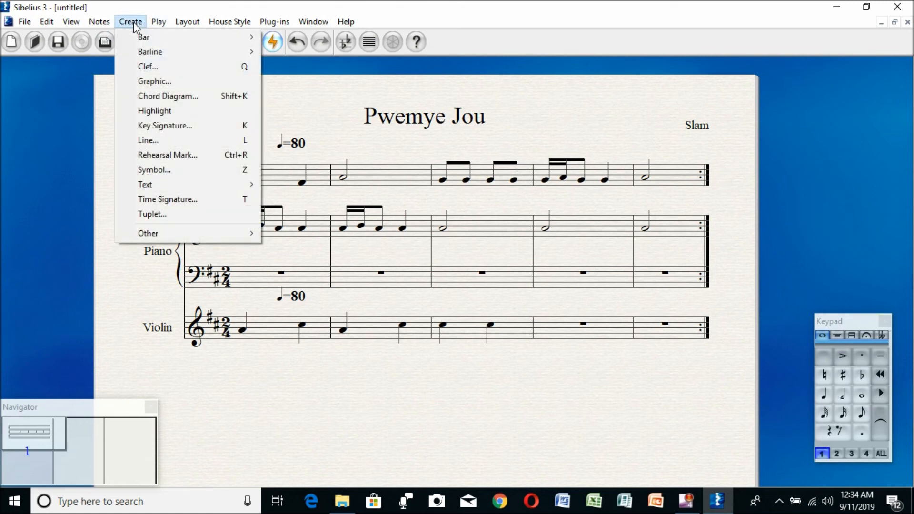
mouse_move(192, 52)
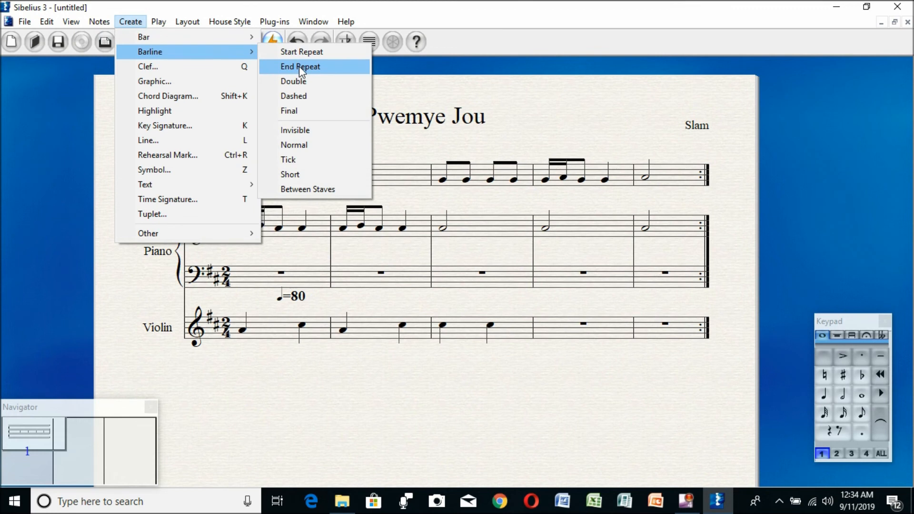
click(314, 56)
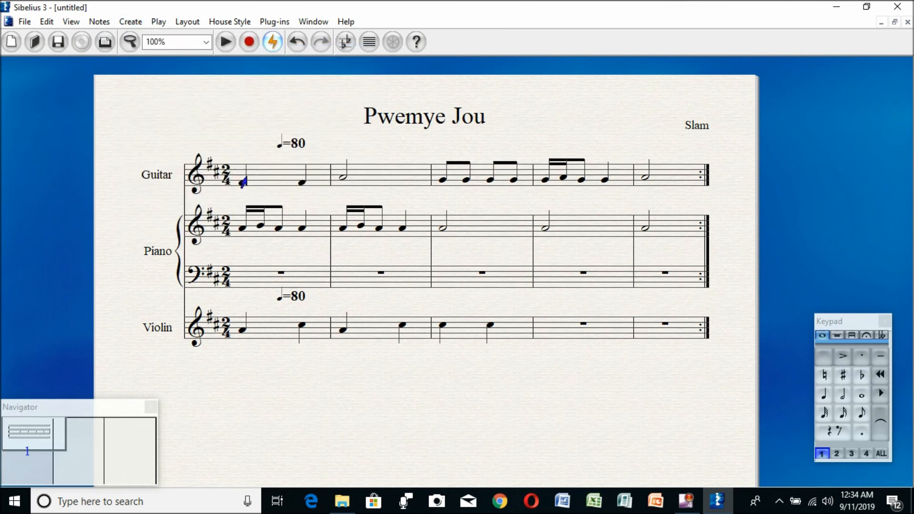
click(237, 179)
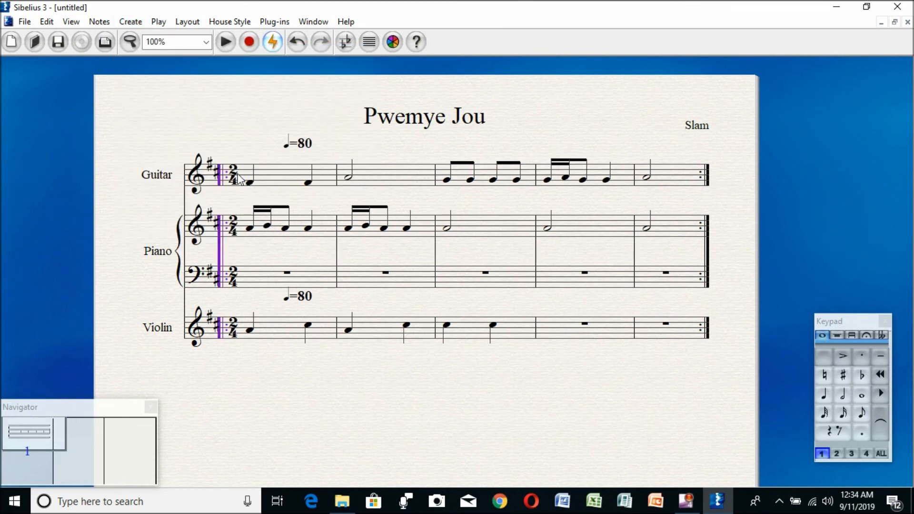
click(246, 141)
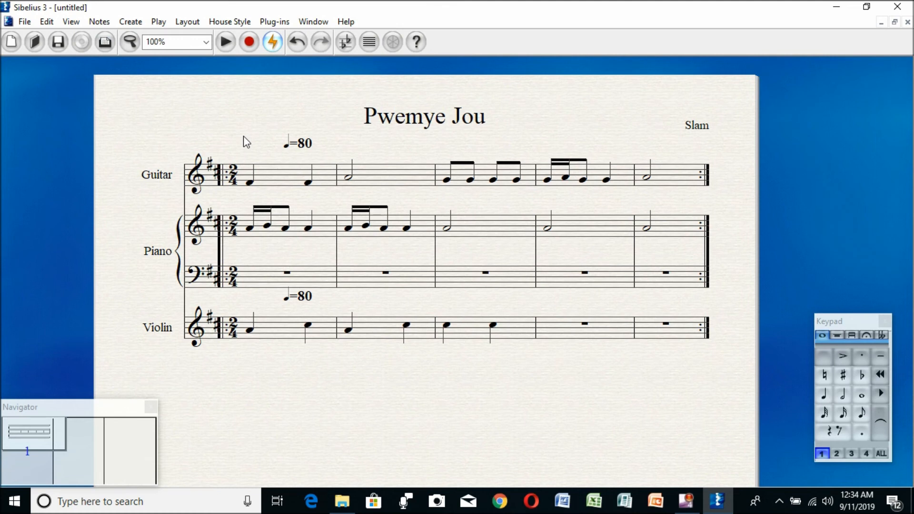
click(130, 22)
mouse_move(186, 53)
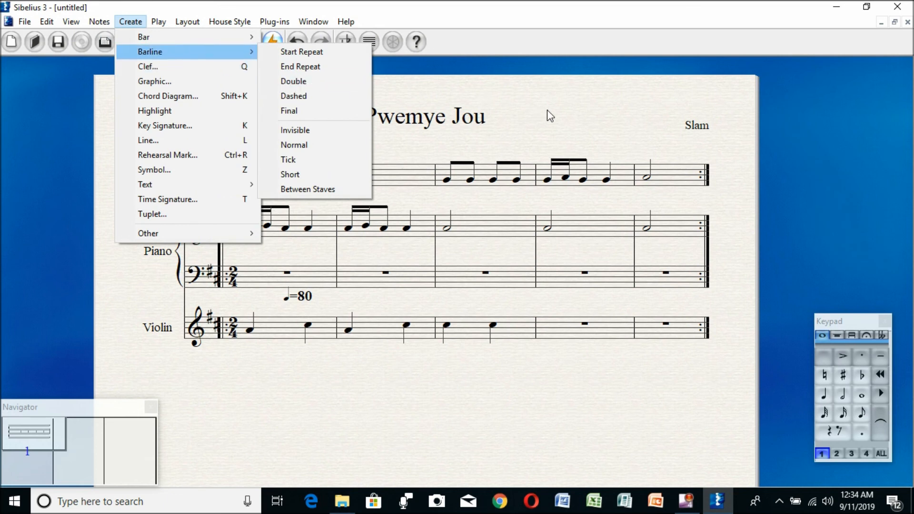
click(581, 118)
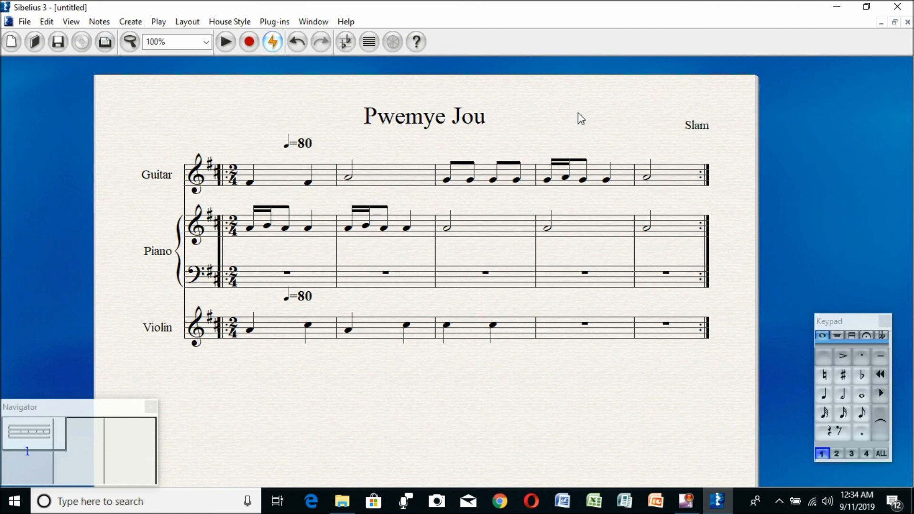